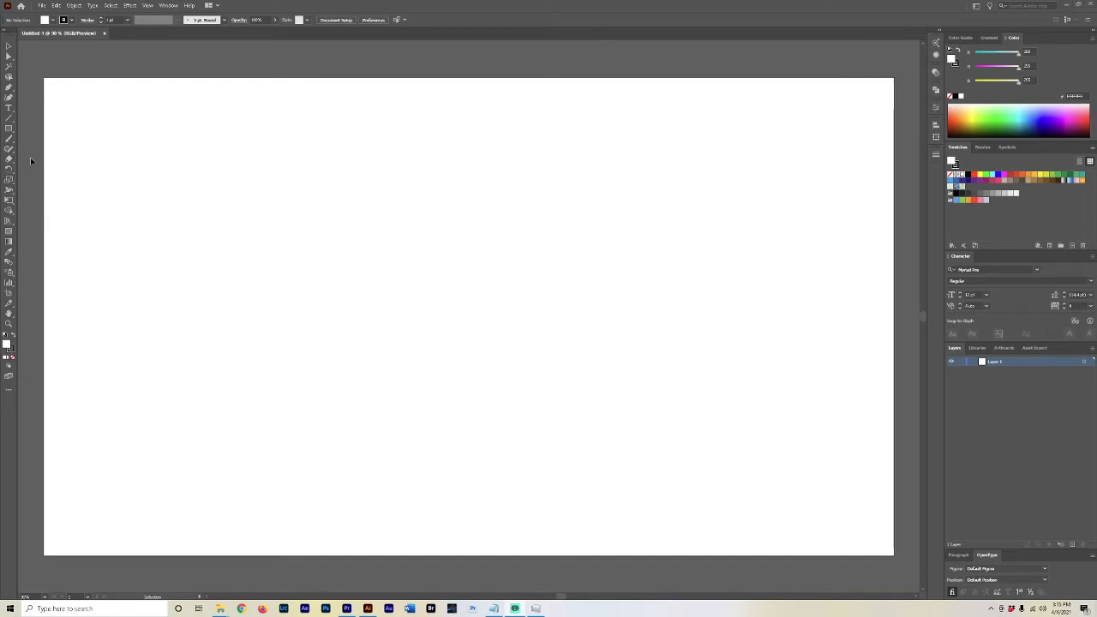
- Rename the first layer to BG
double_click(996, 361)
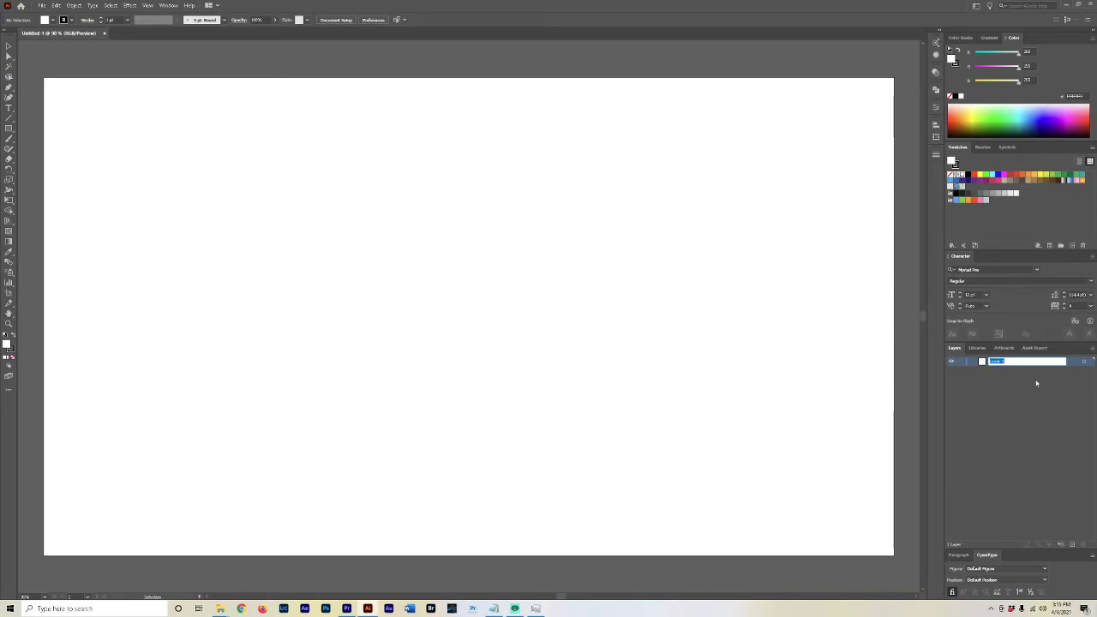
type("Bac")
left_click(993, 421)
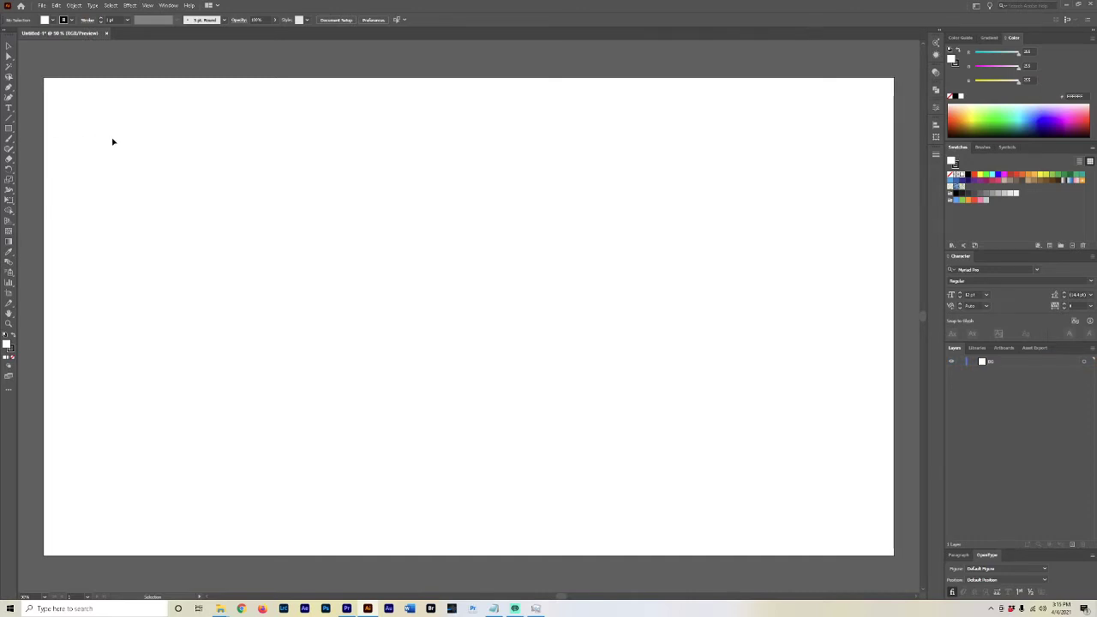
- Draw an artboard-sized rectangle with no stroke and dark navy #000A30 fill, then deselect it
key("m")
left_click_drag(44, 76, 894, 556)
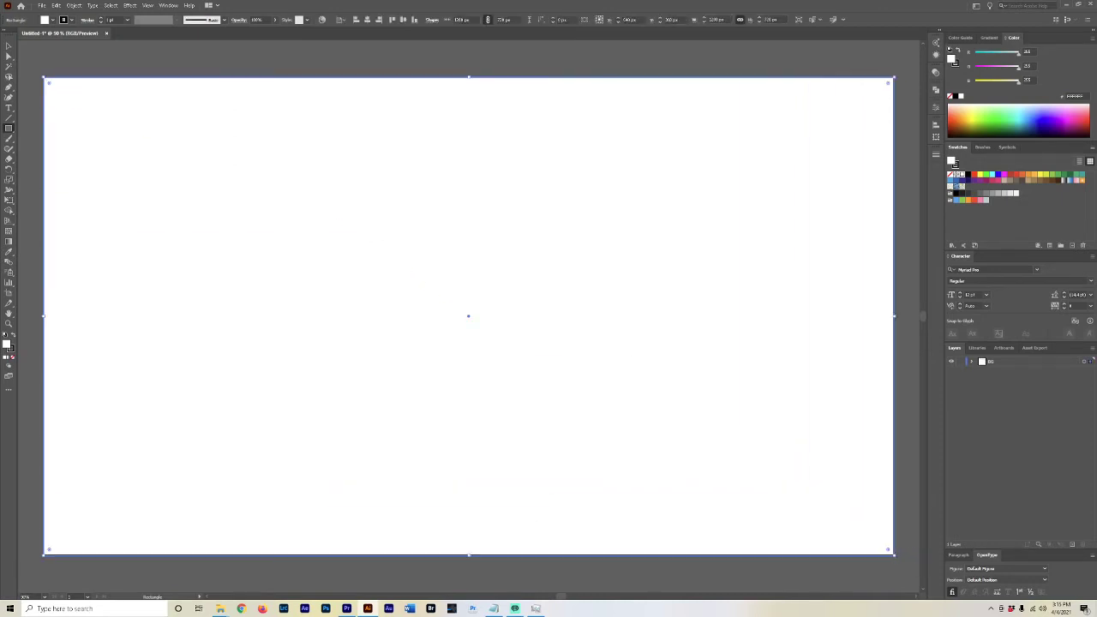
left_click(11, 352)
left_click(12, 357)
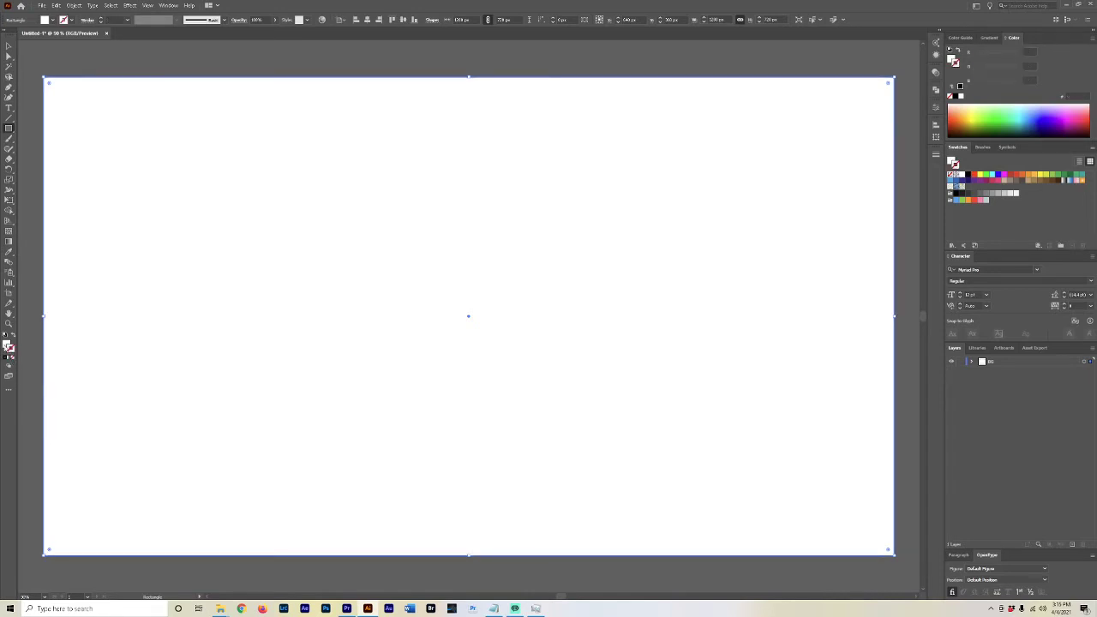
double_click(8, 344)
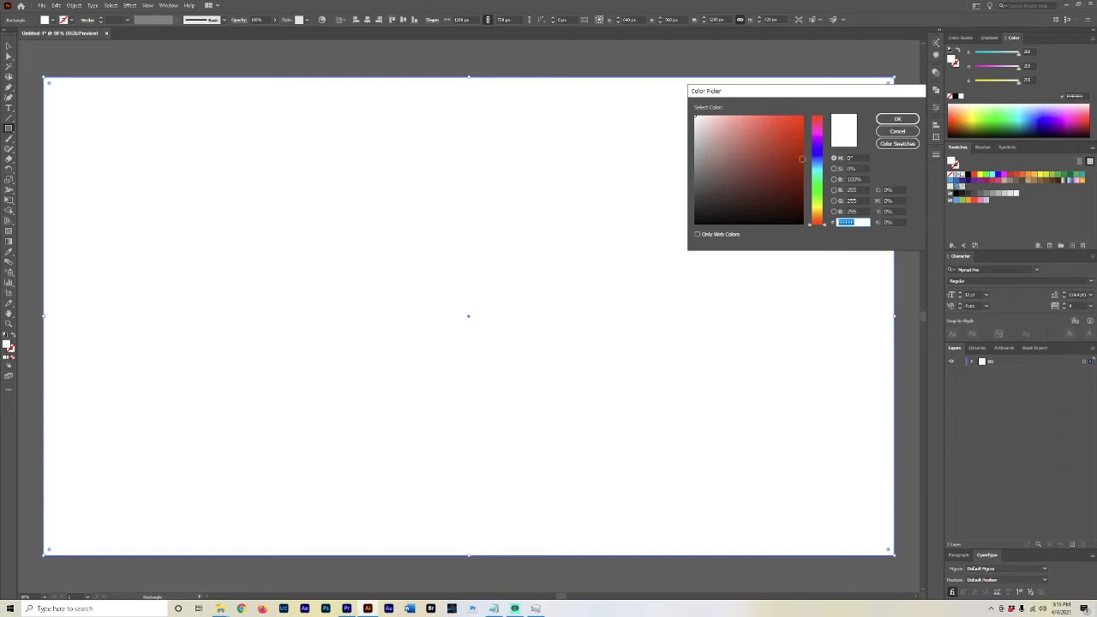
left_click(820, 158)
left_click(803, 203)
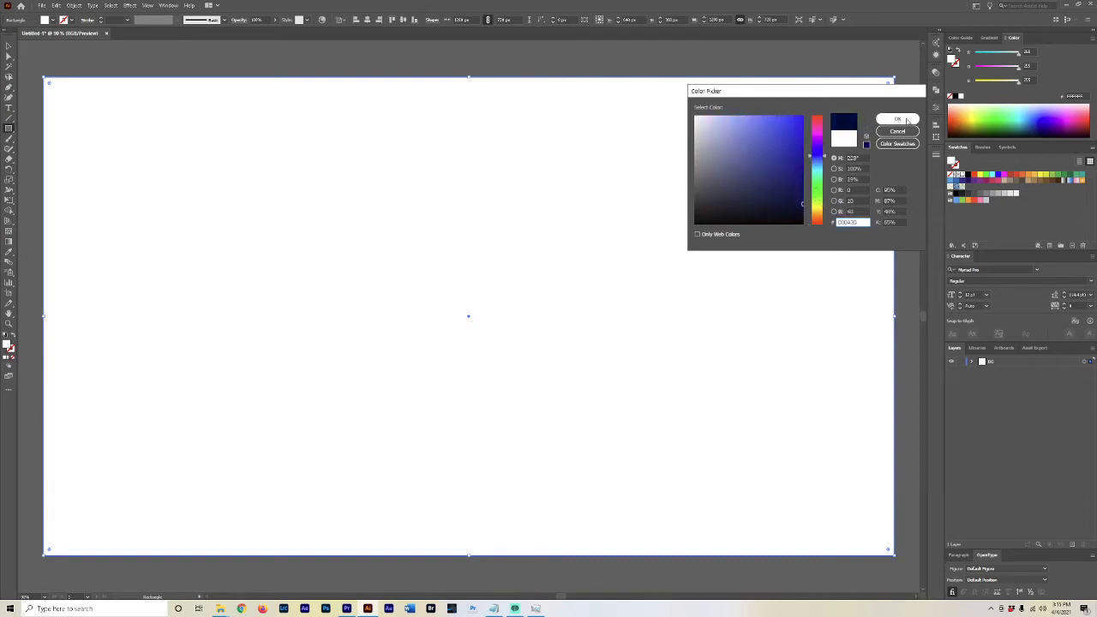
left_click(898, 120)
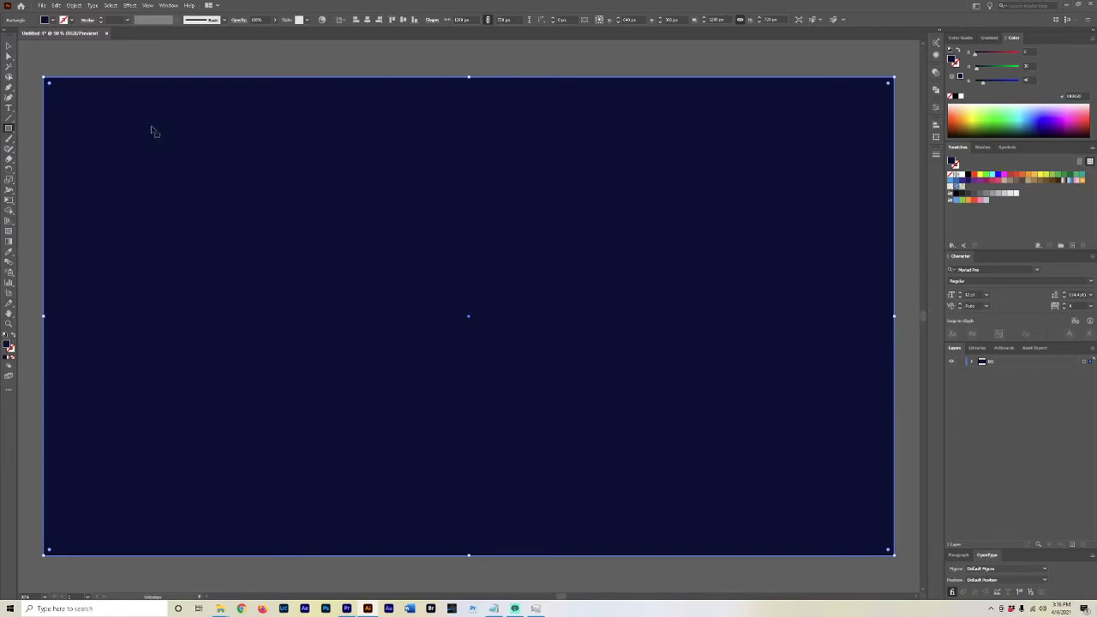
key("ctrl+shift+a")
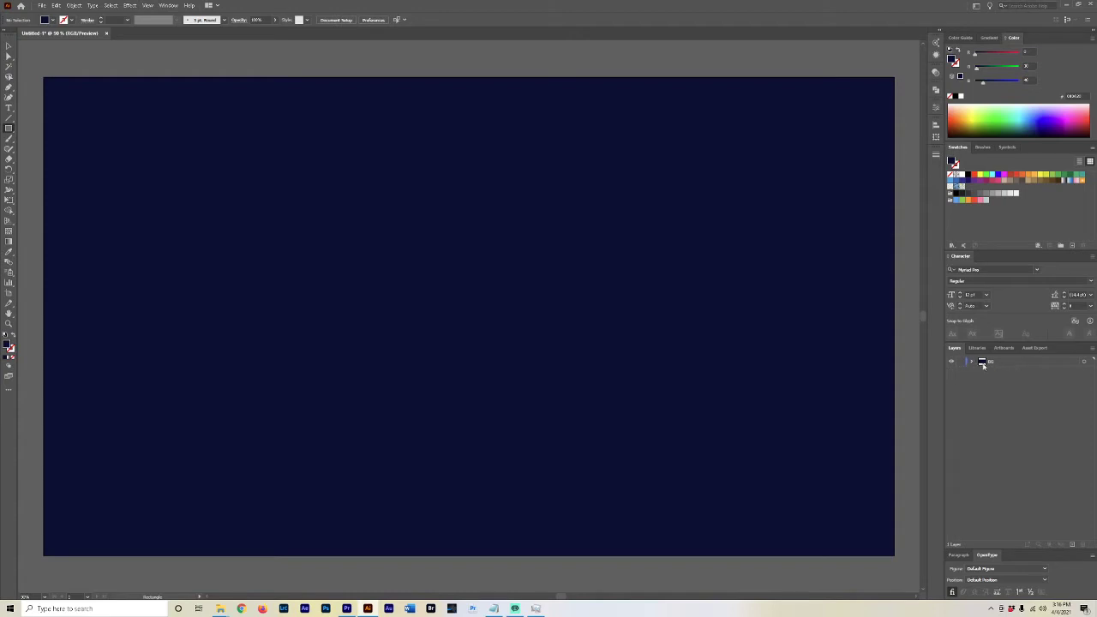
- Lock the BG layer, add two new layers above it, and make Layer 2 active
left_click(972, 361)
left_click(972, 361)
left_click(960, 361)
left_click(1071, 544)
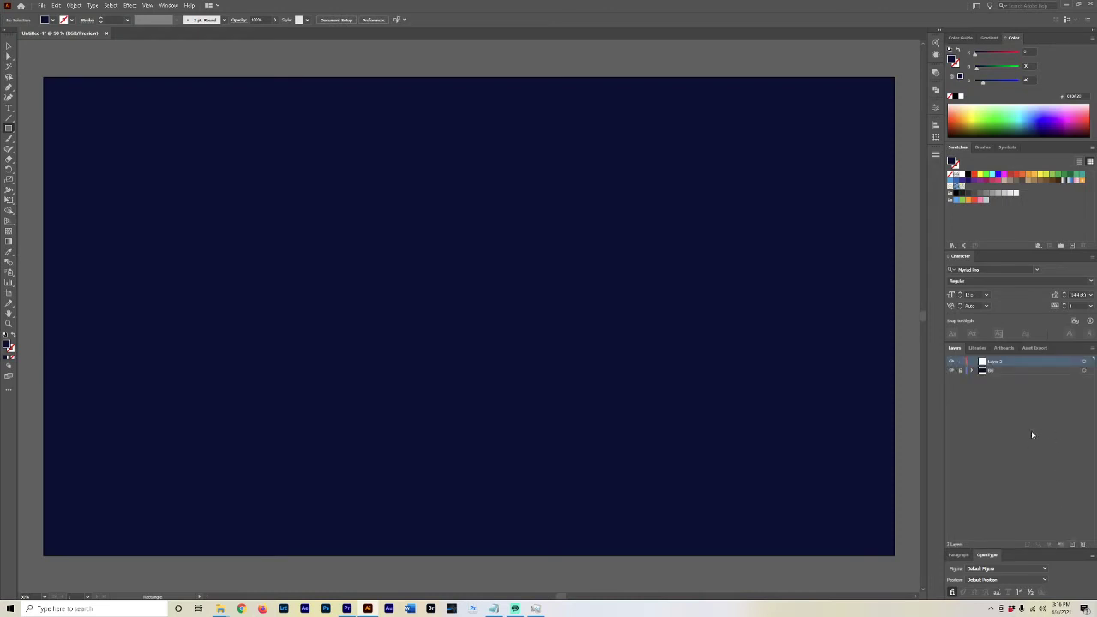
left_click(1071, 544)
left_click(998, 371)
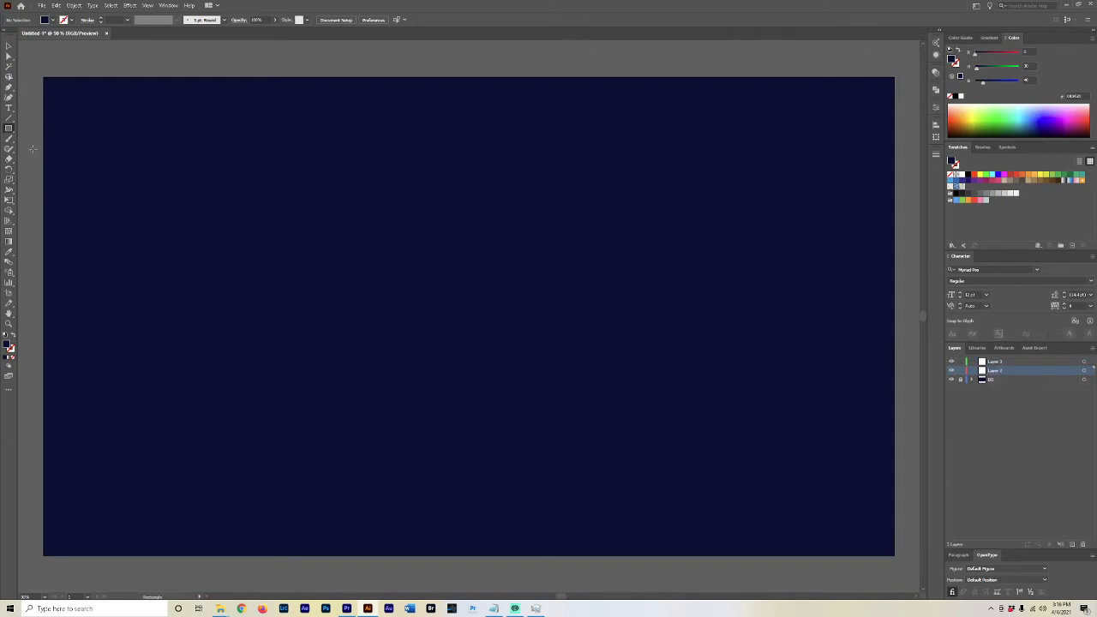
- Add the text GRUNGE near the artboard centre and scale it up across the artboard
left_click(8, 107)
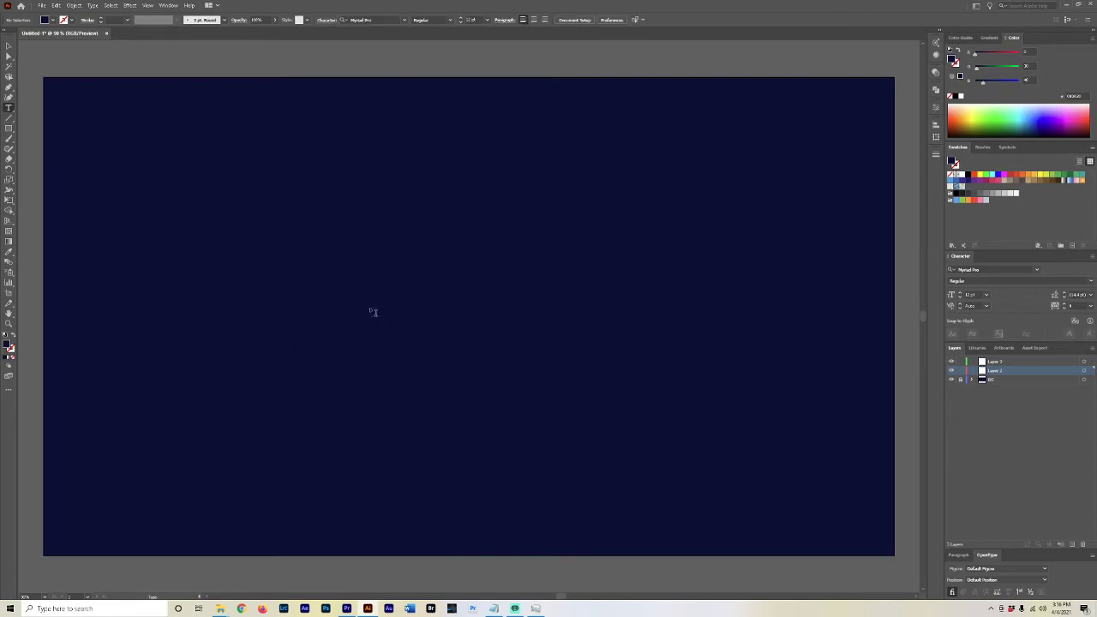
left_click(461, 302)
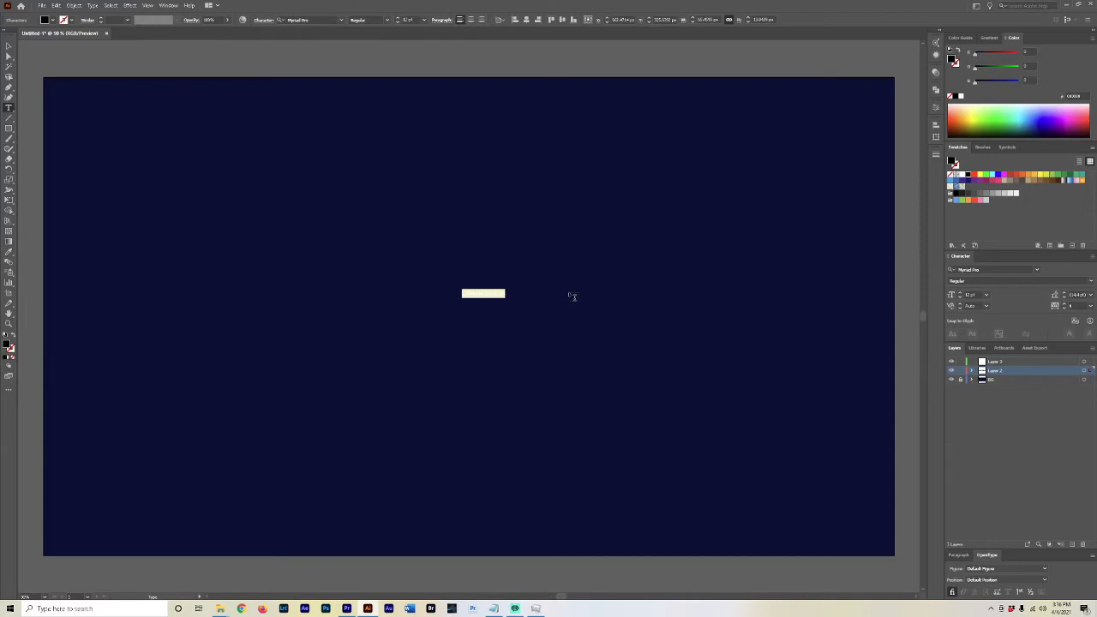
key("BackSpace")
type("text")
key("Escape")
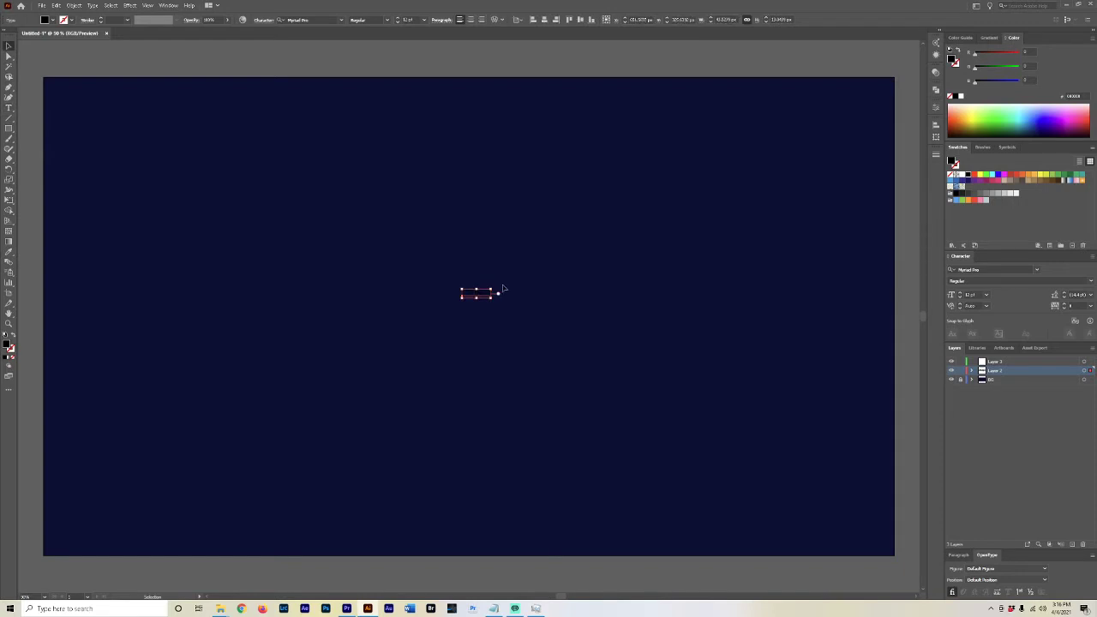
left_click_drag(490, 289, 808, 144)
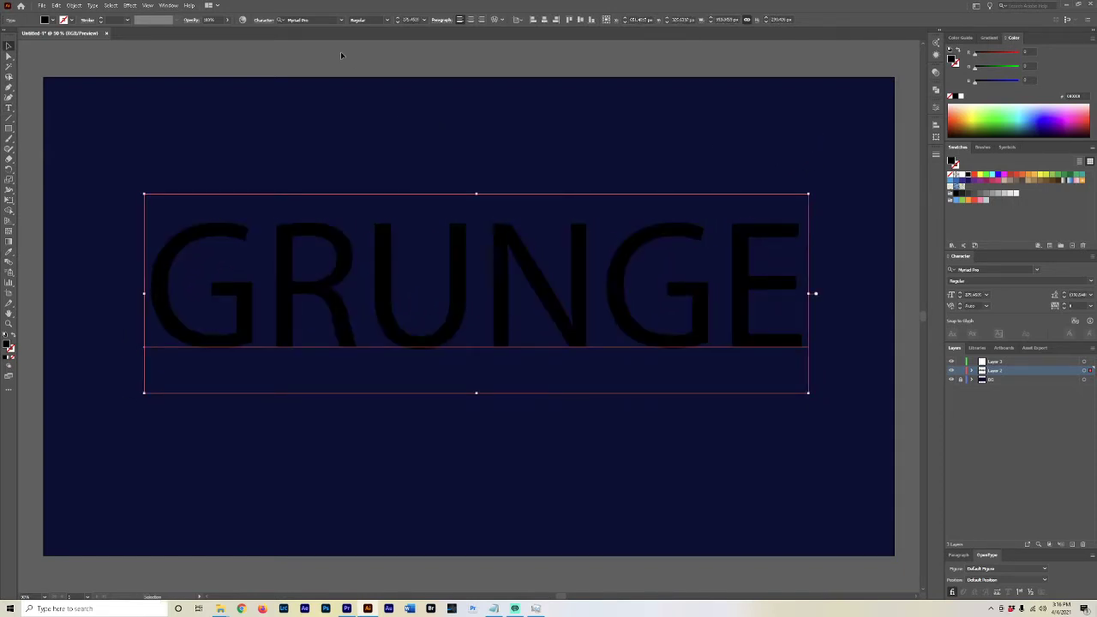
- Set the GRUNGE text in the KJV 1611 font
left_click(341, 20)
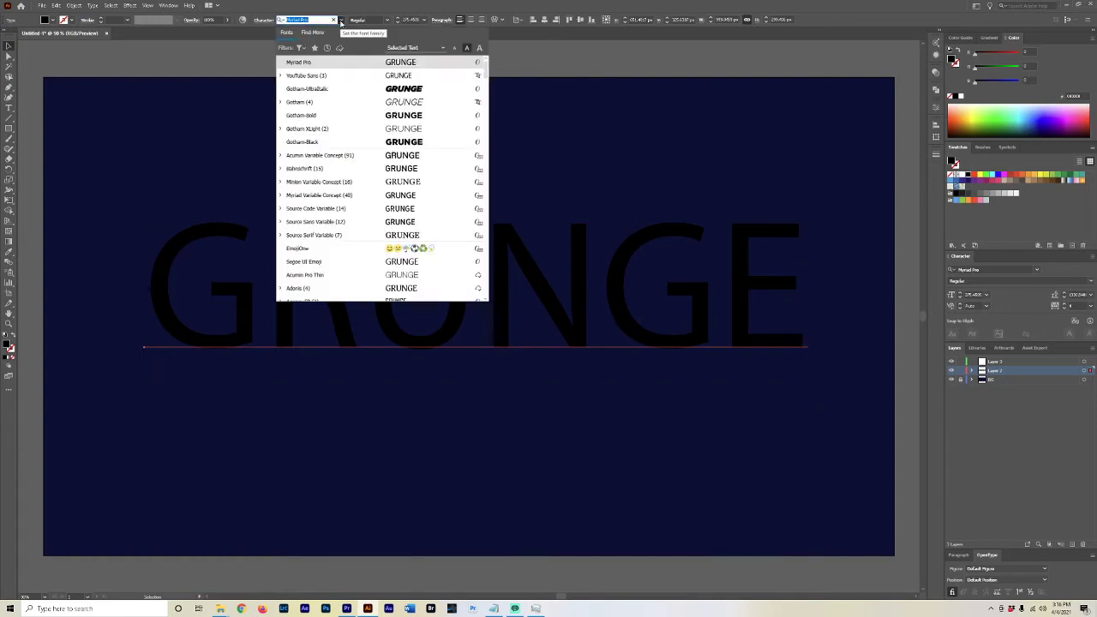
scroll(403, 141, "up", 1)
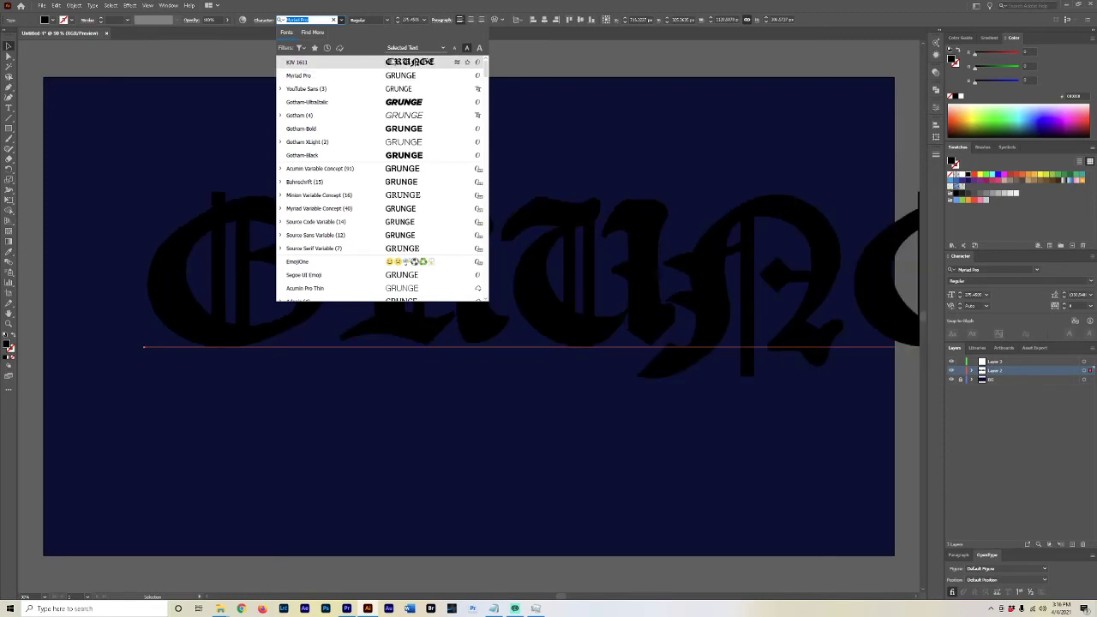
left_click(409, 62)
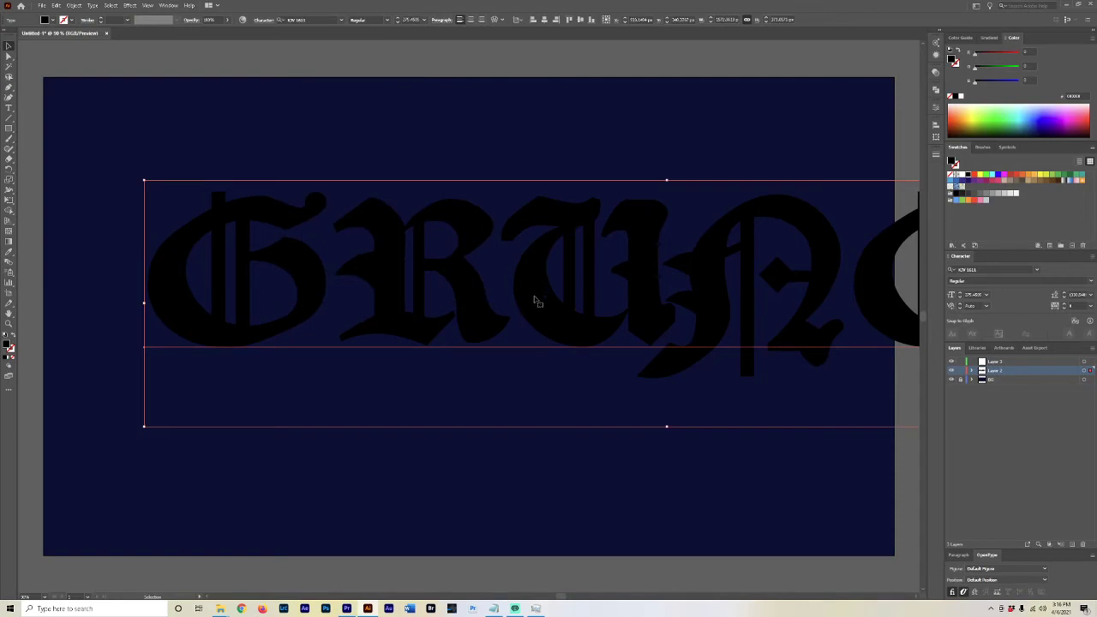
- Resize GRUNGE to fit the artboard, centre it vertically, colour it white, and deselect
left_click_drag(534, 299, 454, 305)
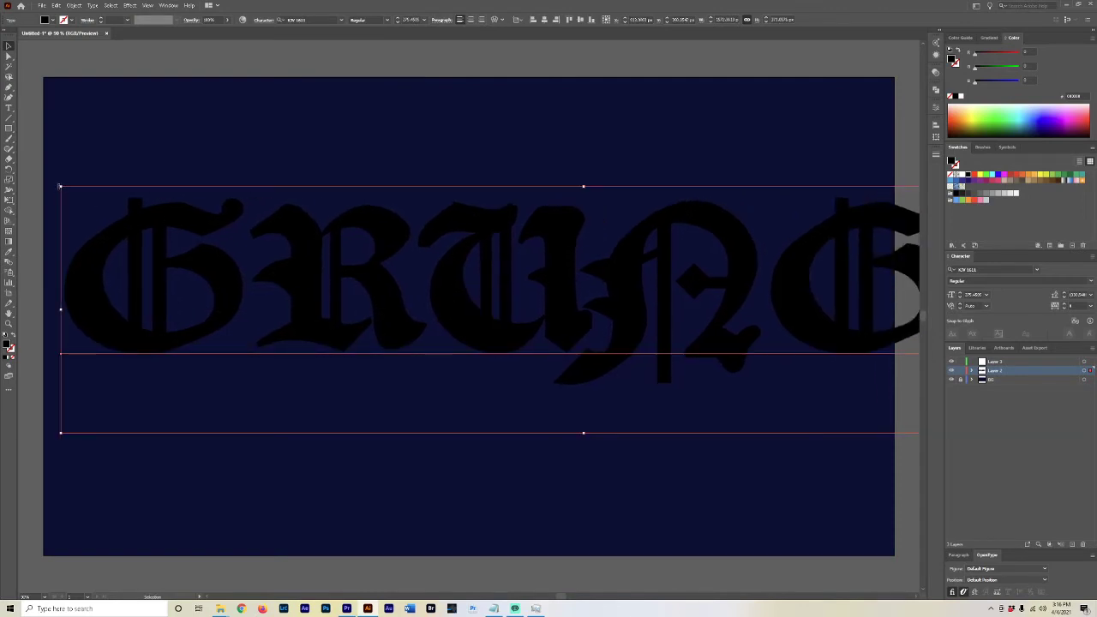
left_click_drag(59, 185, 188, 213)
left_click_drag(500, 289, 378, 308)
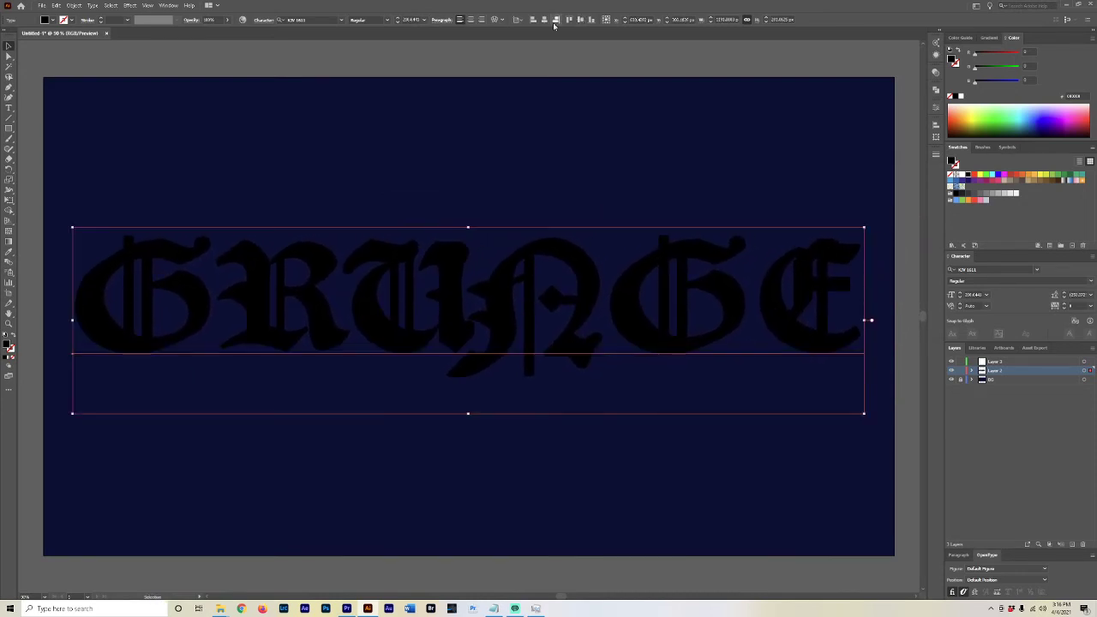
left_click(578, 20)
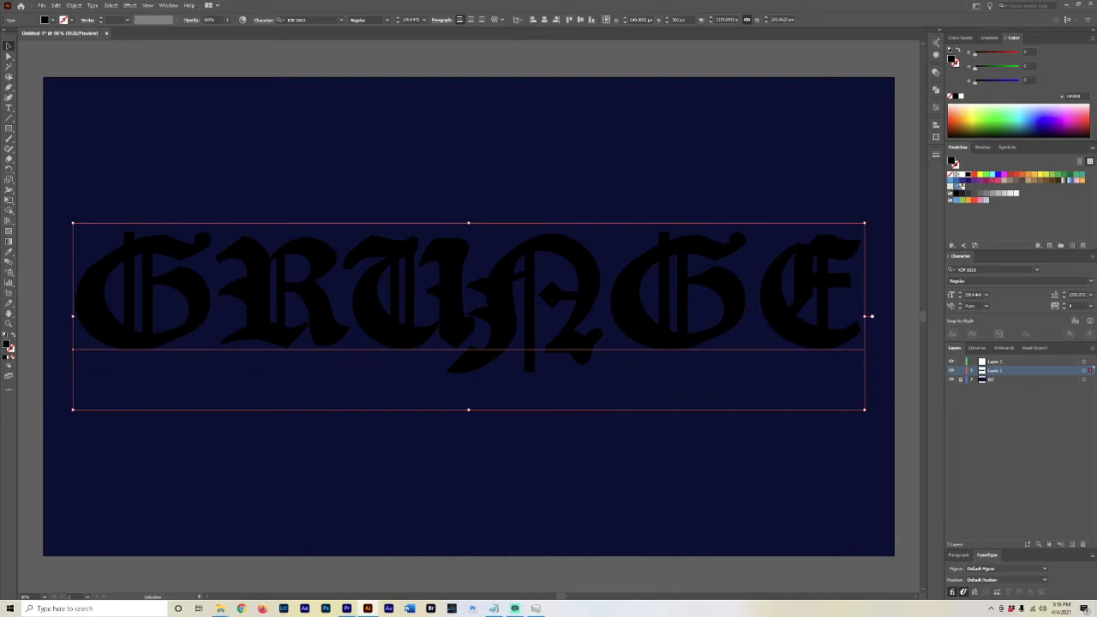
left_click(962, 175)
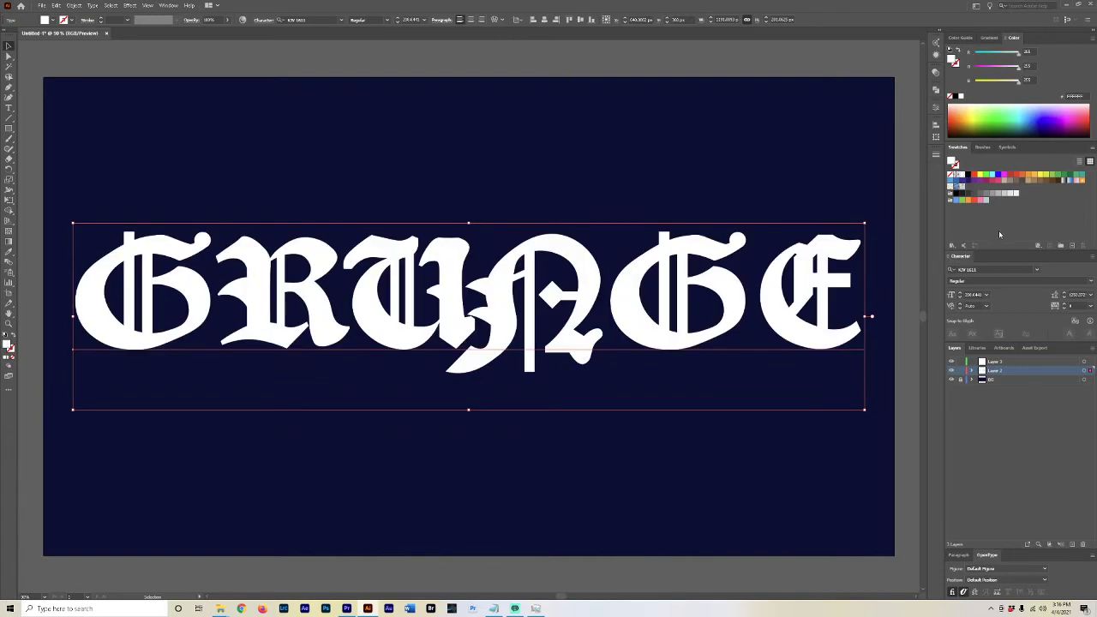
left_click(783, 55)
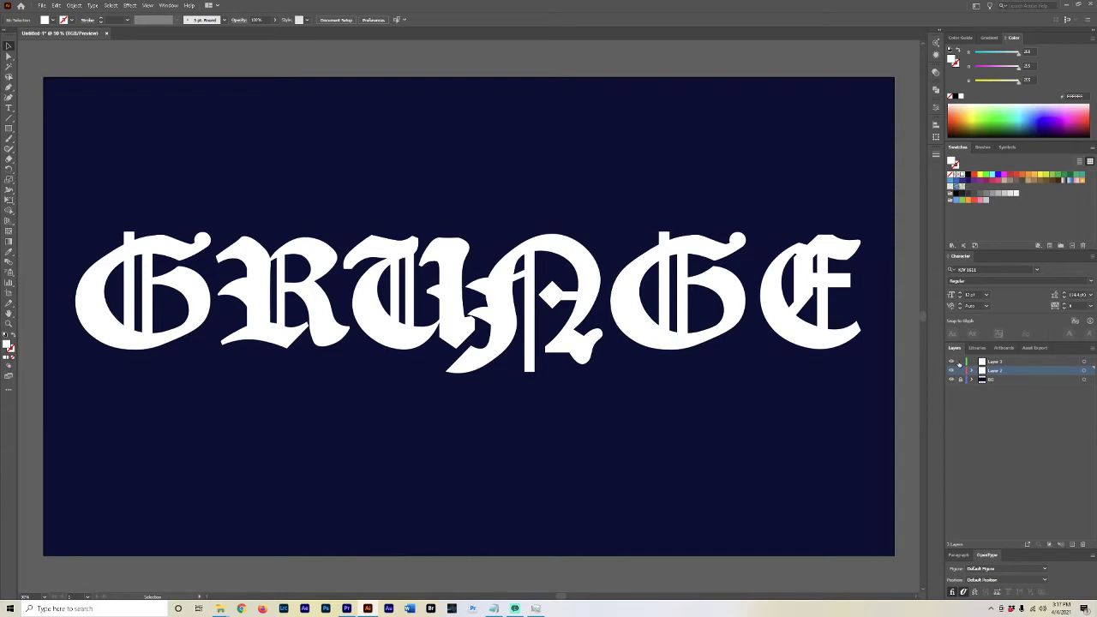
- Delete the empty Layer 3, then try the Symbol Sprayer, triggering the select-a-symbol alert
left_click(1006, 364)
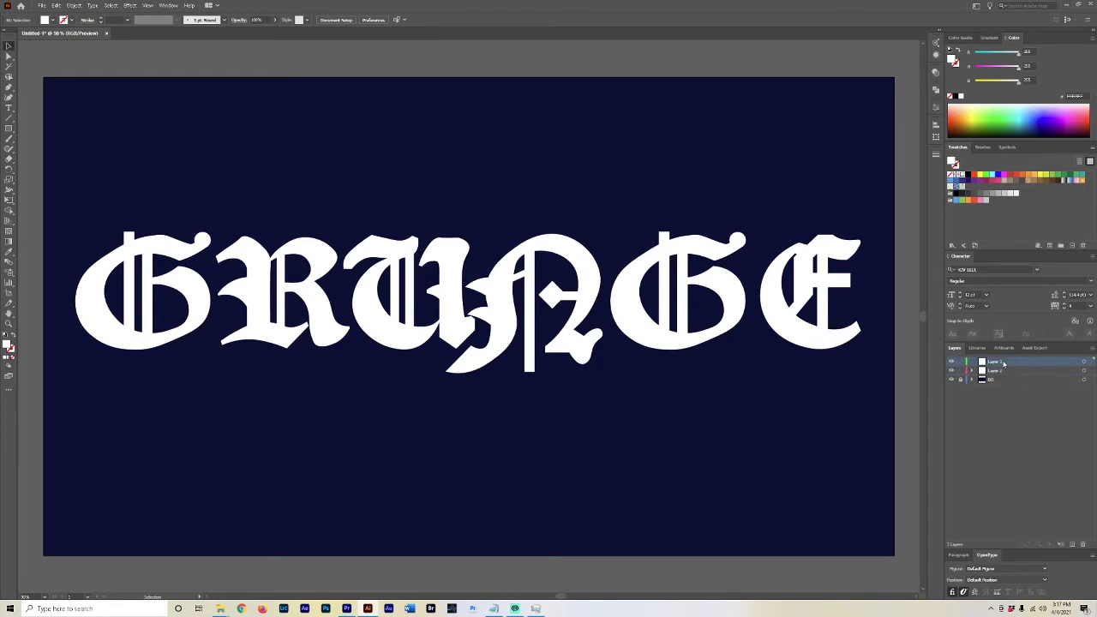
left_click(1082, 544)
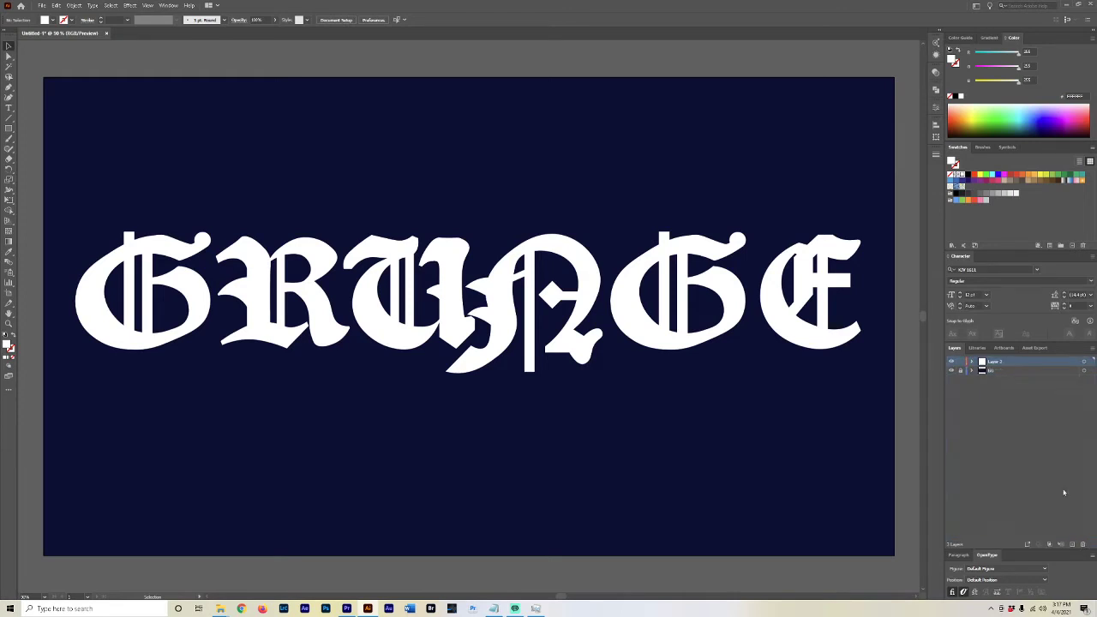
left_click(9, 273)
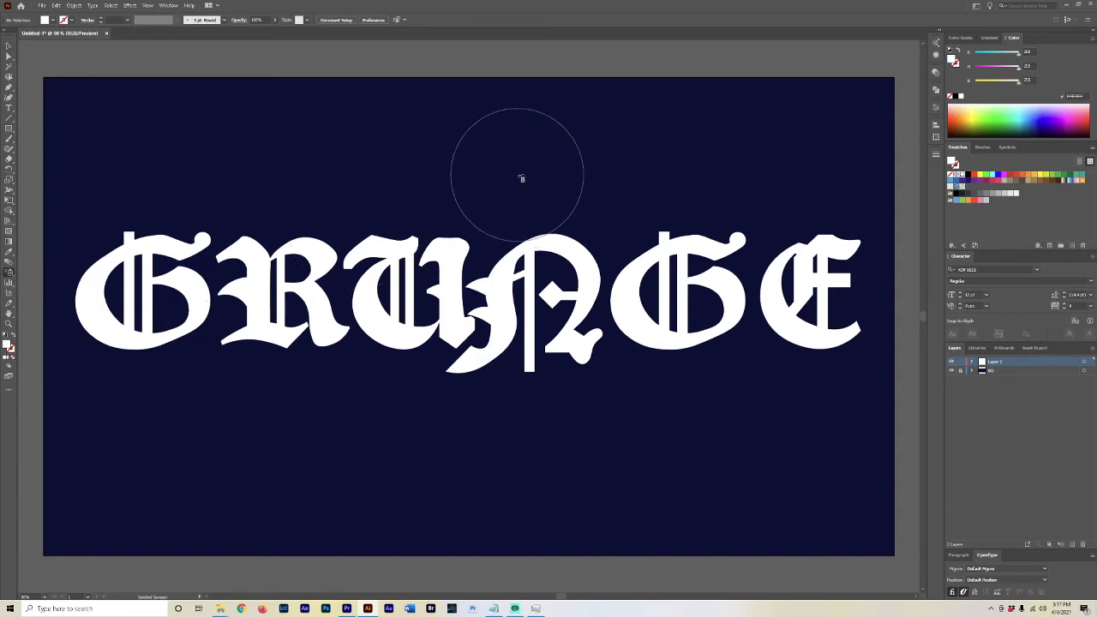
left_click(453, 294)
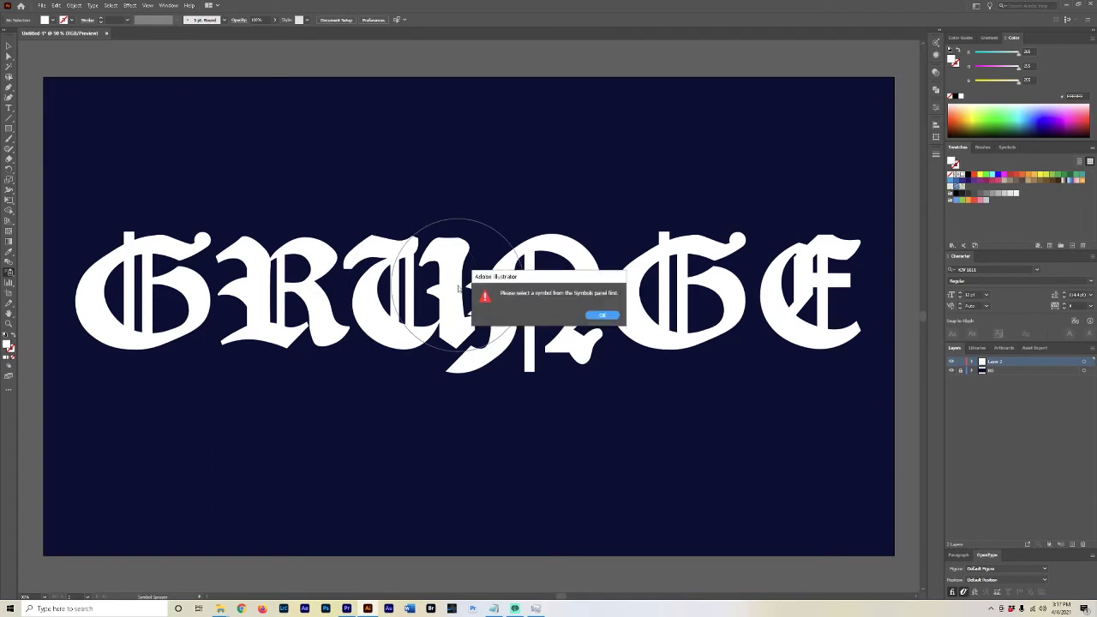
left_click(614, 317)
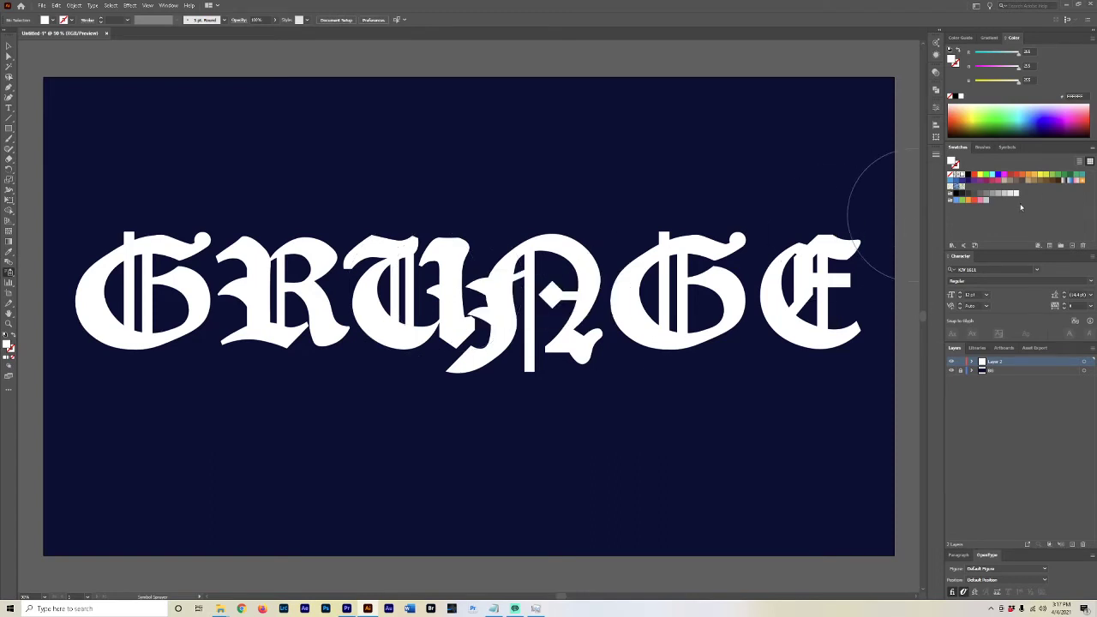
left_click(1006, 147)
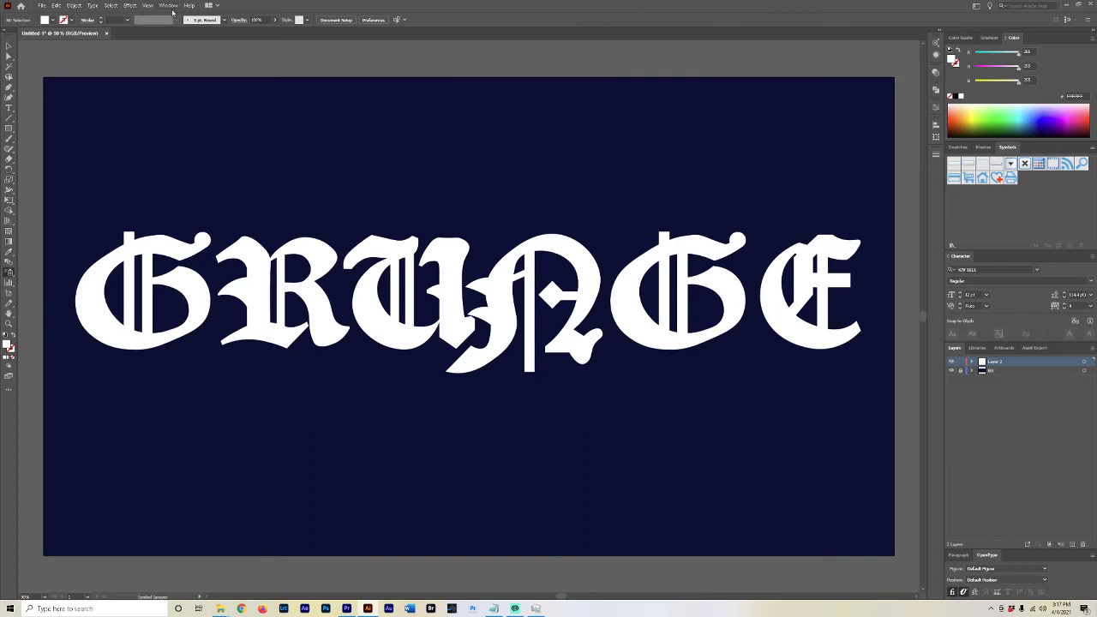
left_click(169, 5)
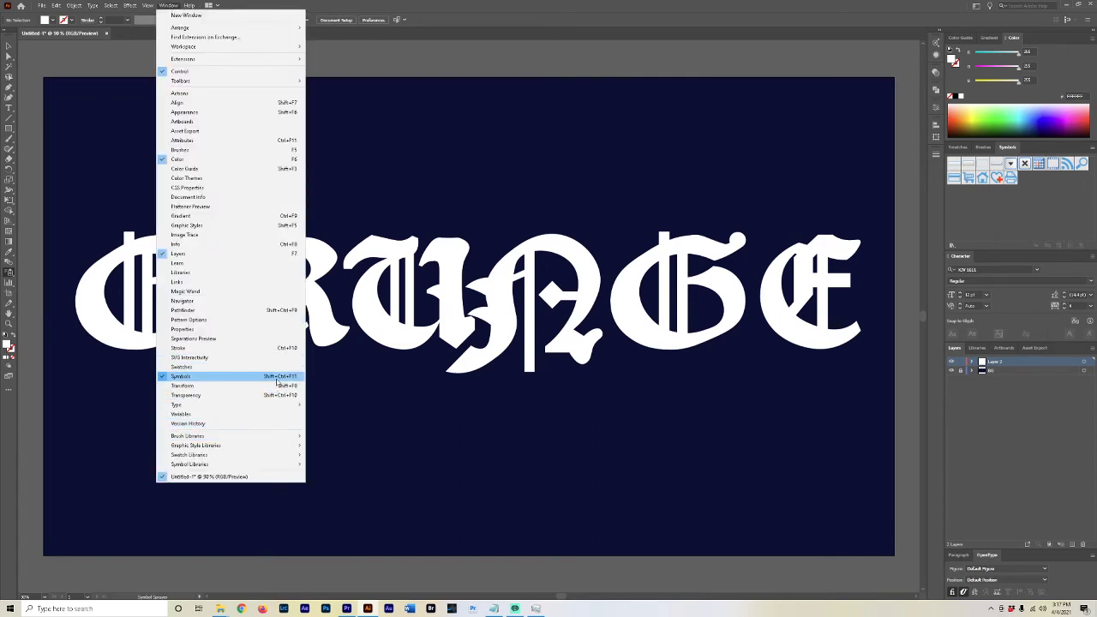
left_click(671, 4)
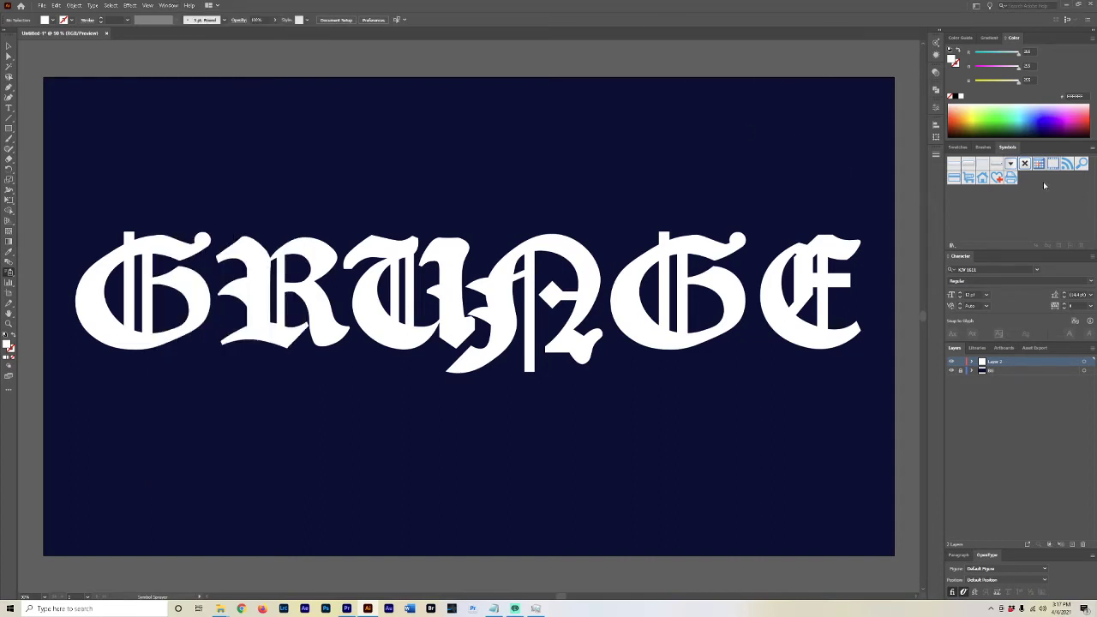
left_click(1011, 178)
left_click(453, 173)
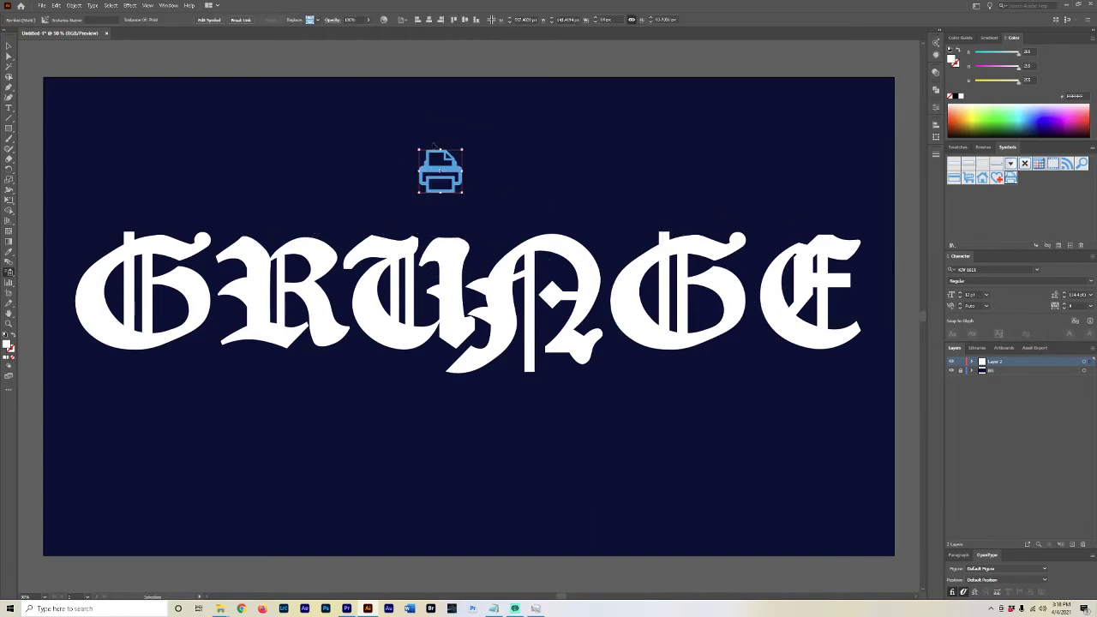
key("ctrl+z")
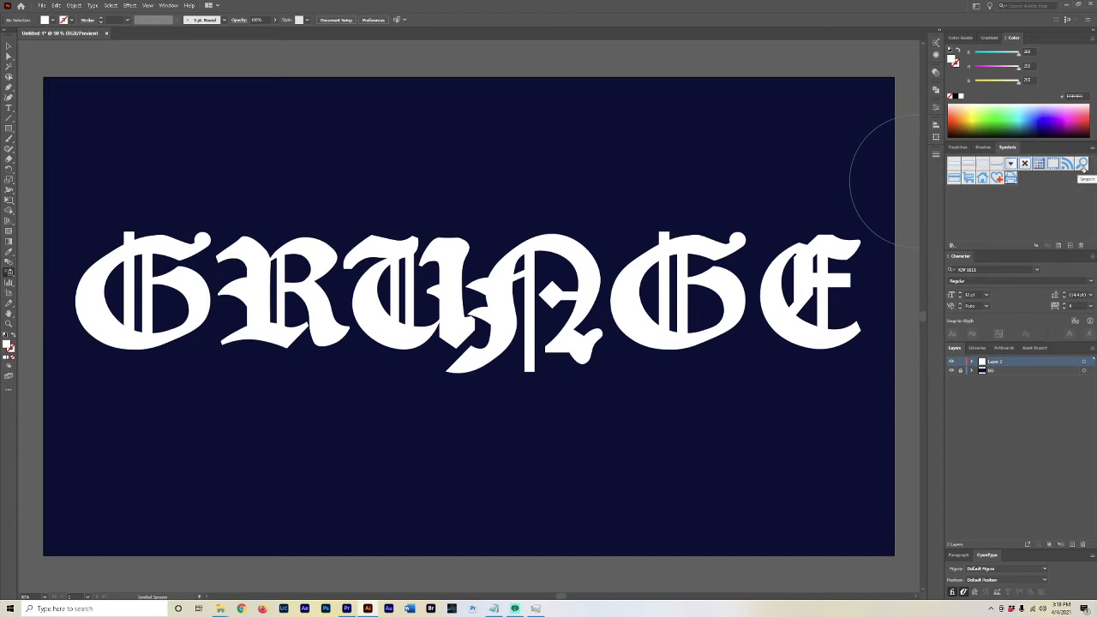
- Open Symbol Libraries > Artistic Textures and dock its panel with the other panels
left_click(951, 246)
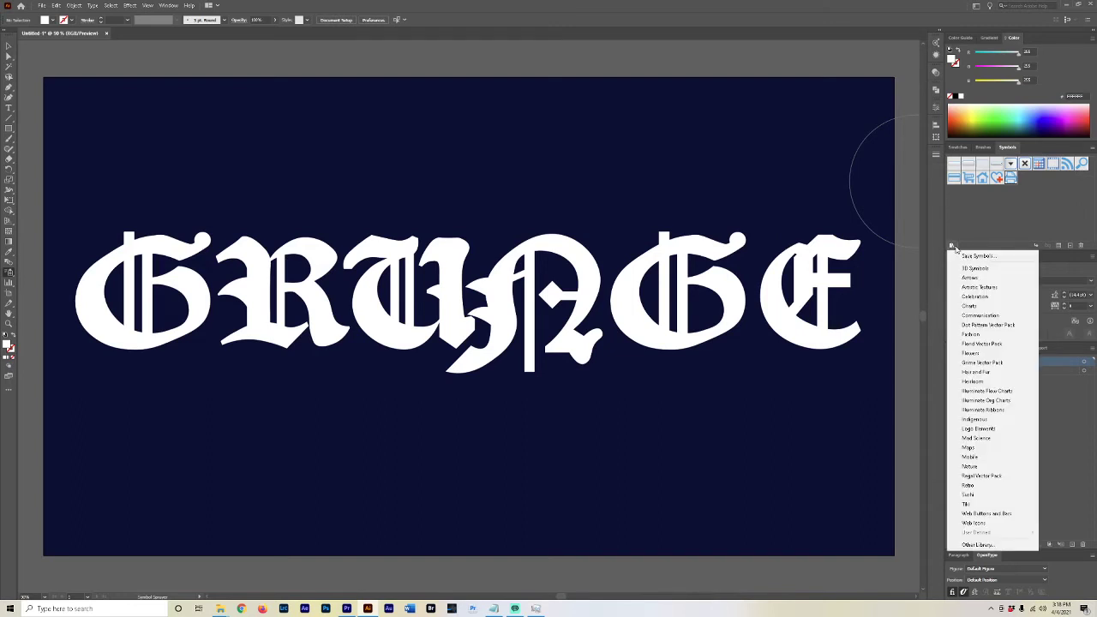
left_click(951, 246)
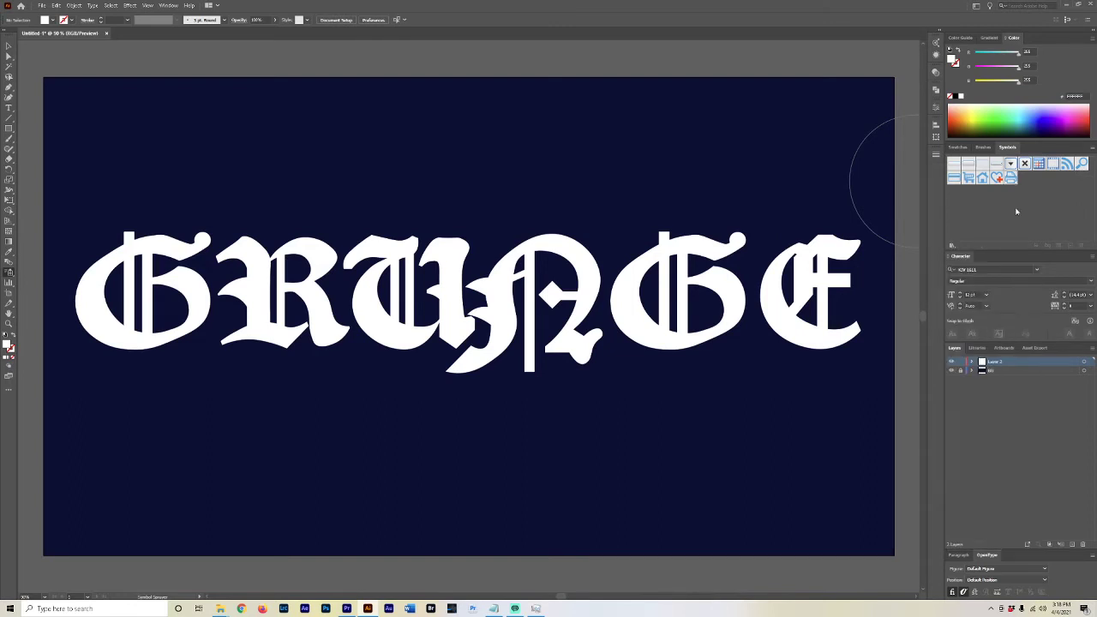
left_click(951, 246)
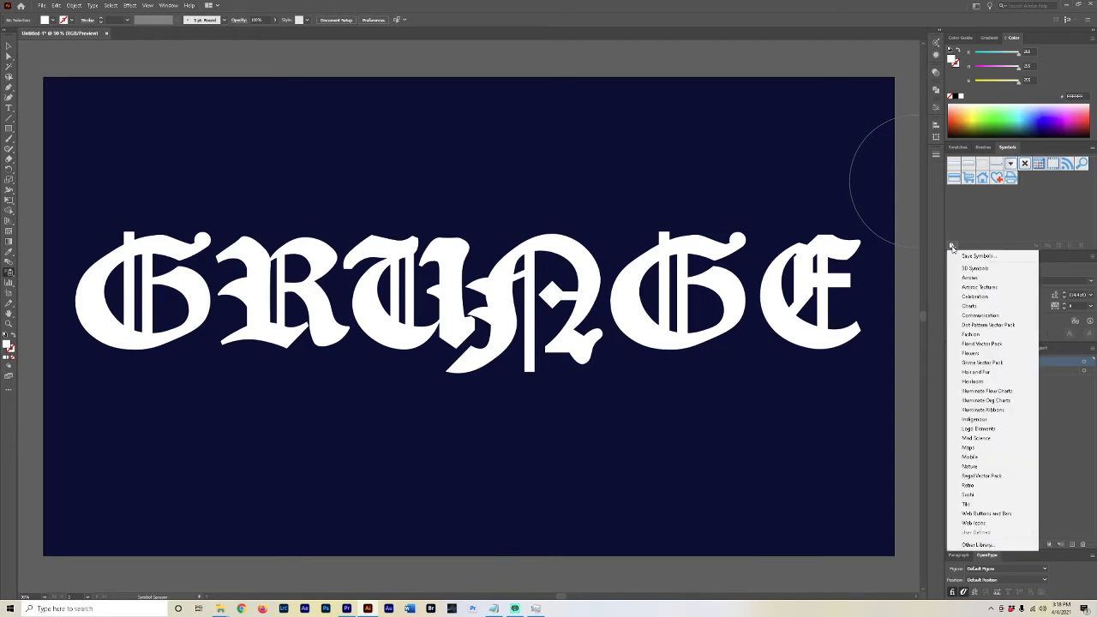
left_click(982, 287)
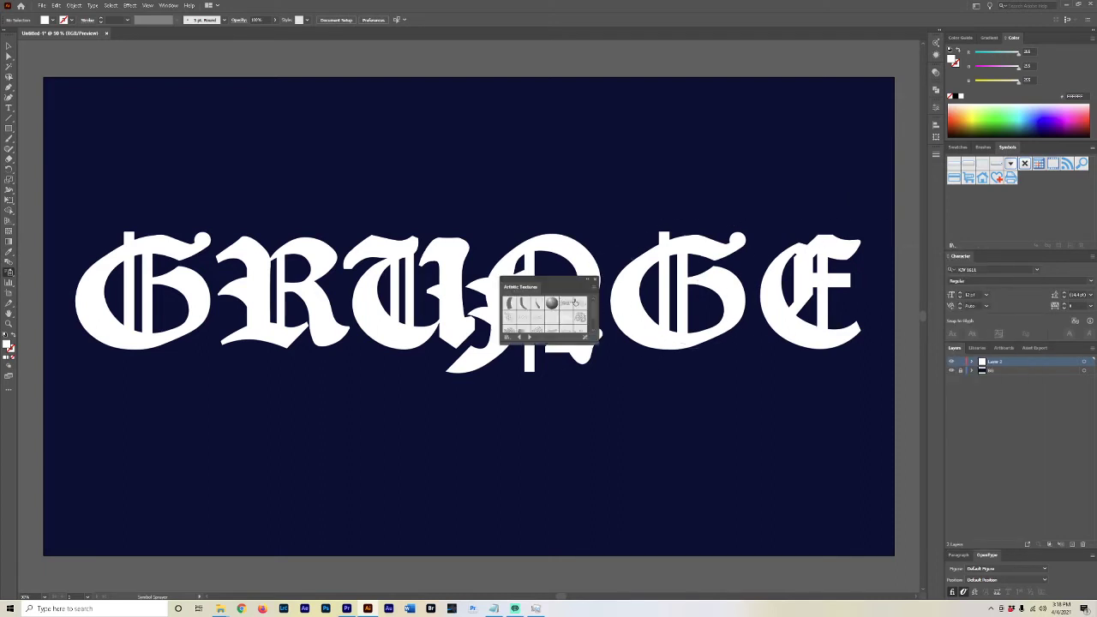
left_click_drag(552, 284, 1054, 153)
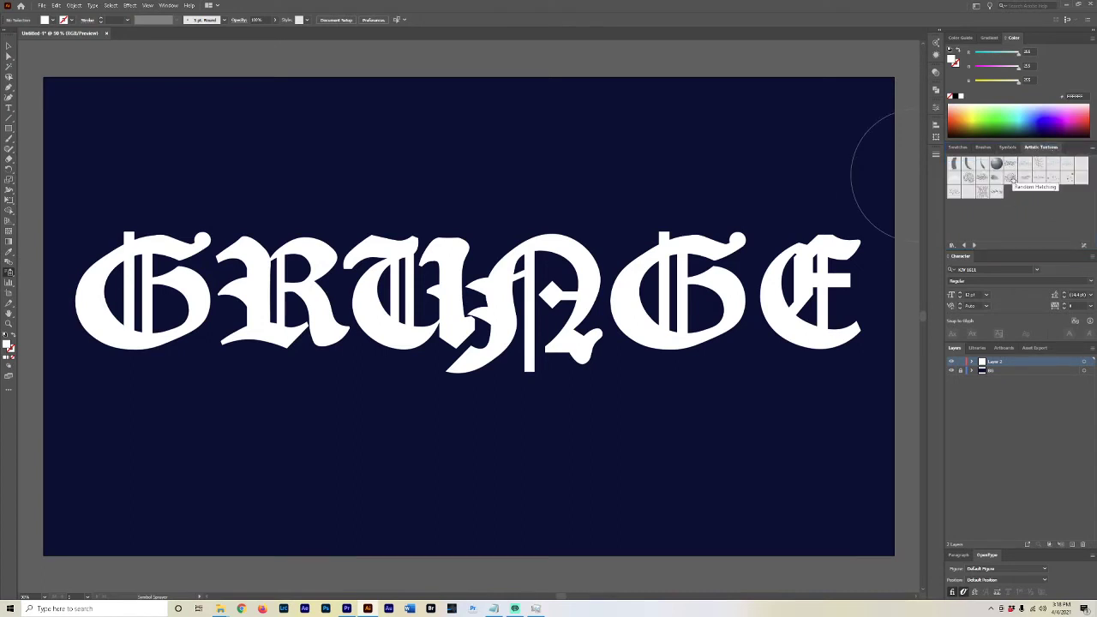
- Test-spray Random Hatching and Ripples Small textures above the lettering, then remove both
left_click(1011, 179)
mouse_move(480, 180)
left_mouse_down()
mouse_move(390, 208)
mouse_move(482, 180)
mouse_move(639, 230)
left_mouse_up()
key("v")
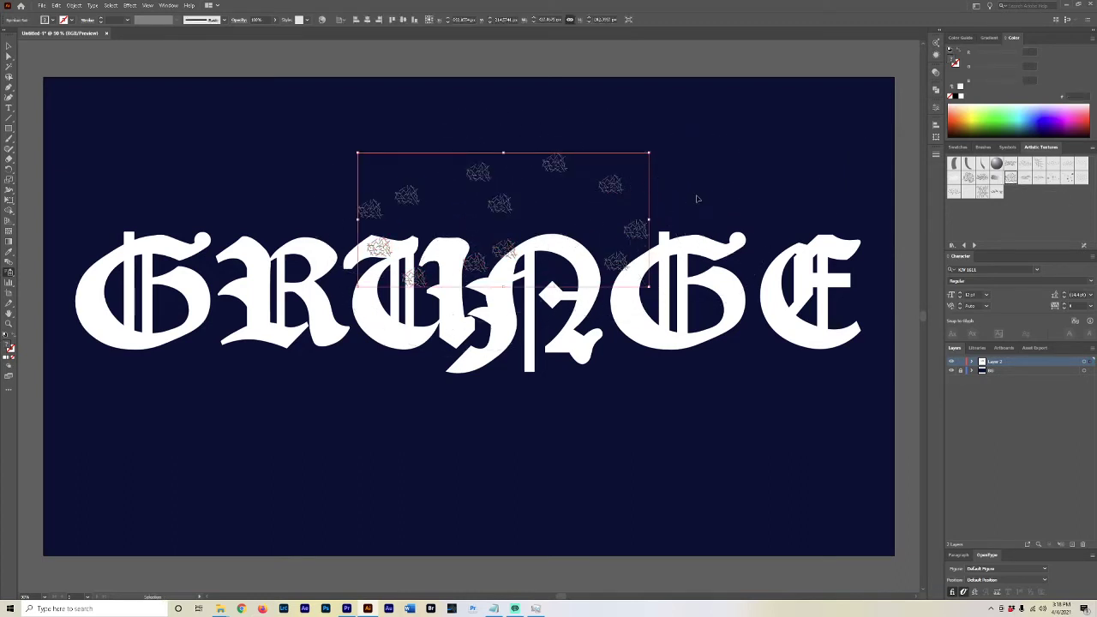
key("Delete")
key("shift+s")
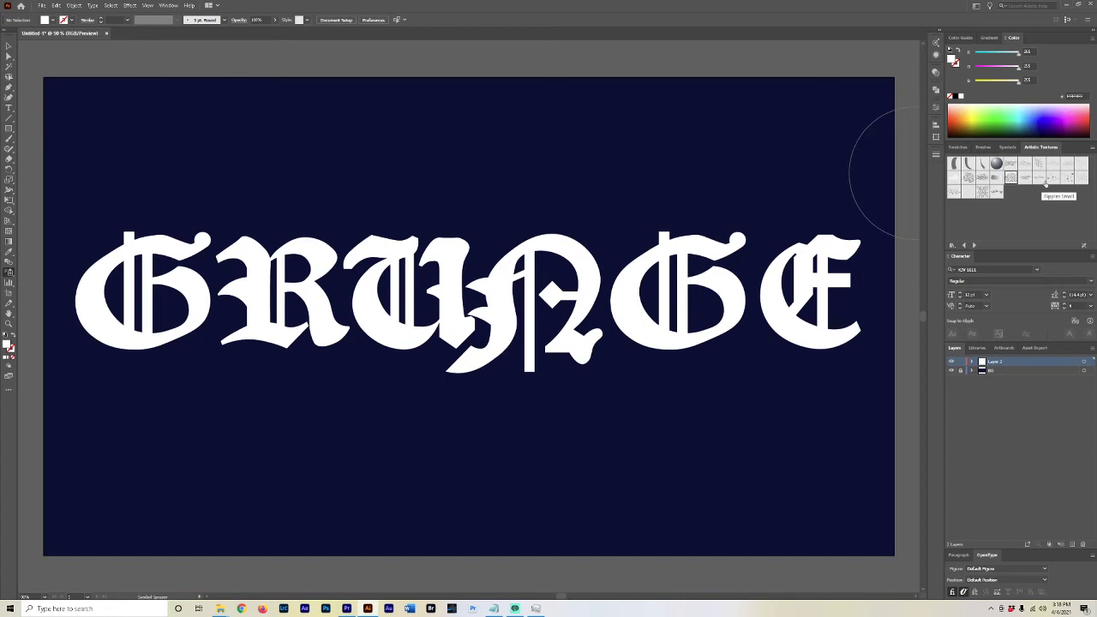
left_click(1068, 178)
mouse_move(425, 180)
left_mouse_down()
mouse_move(257, 197)
mouse_move(549, 214)
mouse_move(231, 308)
mouse_move(598, 274)
mouse_move(677, 343)
mouse_move(317, 351)
mouse_move(338, 253)
mouse_move(810, 267)
mouse_move(820, 306)
mouse_move(672, 315)
mouse_move(591, 248)
mouse_move(462, 351)
mouse_move(274, 291)
mouse_move(95, 301)
mouse_move(429, 360)
mouse_move(468, 326)
left_mouse_up()
key("ctrl+z")
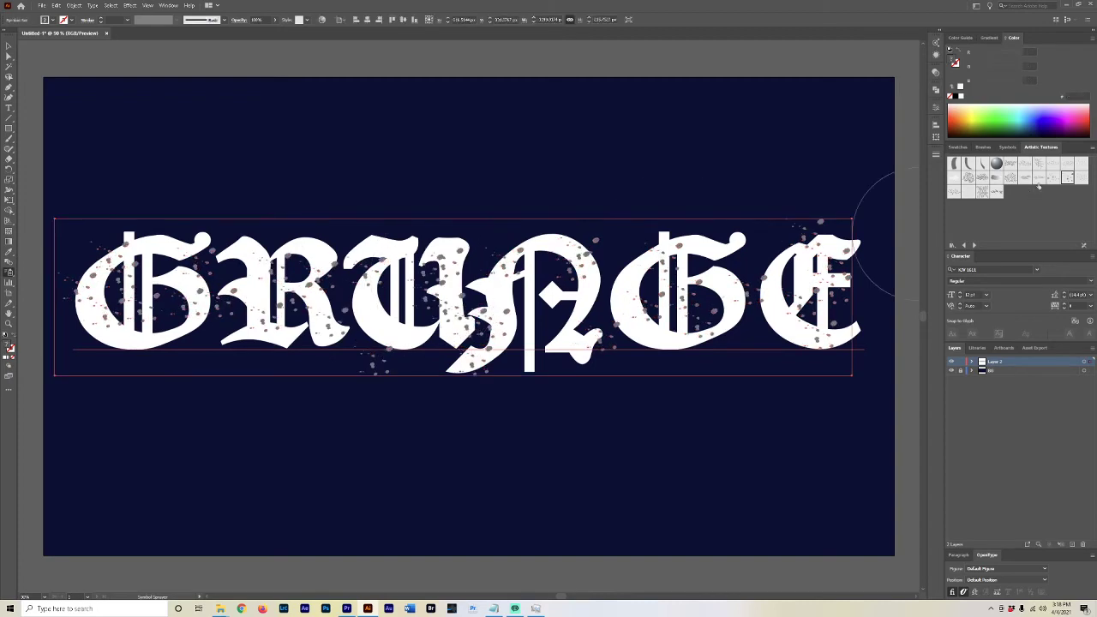
- Spray two other texture symbols across the letters, from E to R and over G and N
left_click(1052, 177)
mouse_move(857, 330)
left_mouse_down()
mouse_move(773, 264)
mouse_move(358, 310)
mouse_move(257, 307)
mouse_move(117, 259)
mouse_move(299, 258)
mouse_move(355, 297)
mouse_move(425, 288)
mouse_move(415, 323)
mouse_move(446, 343)
left_mouse_up()
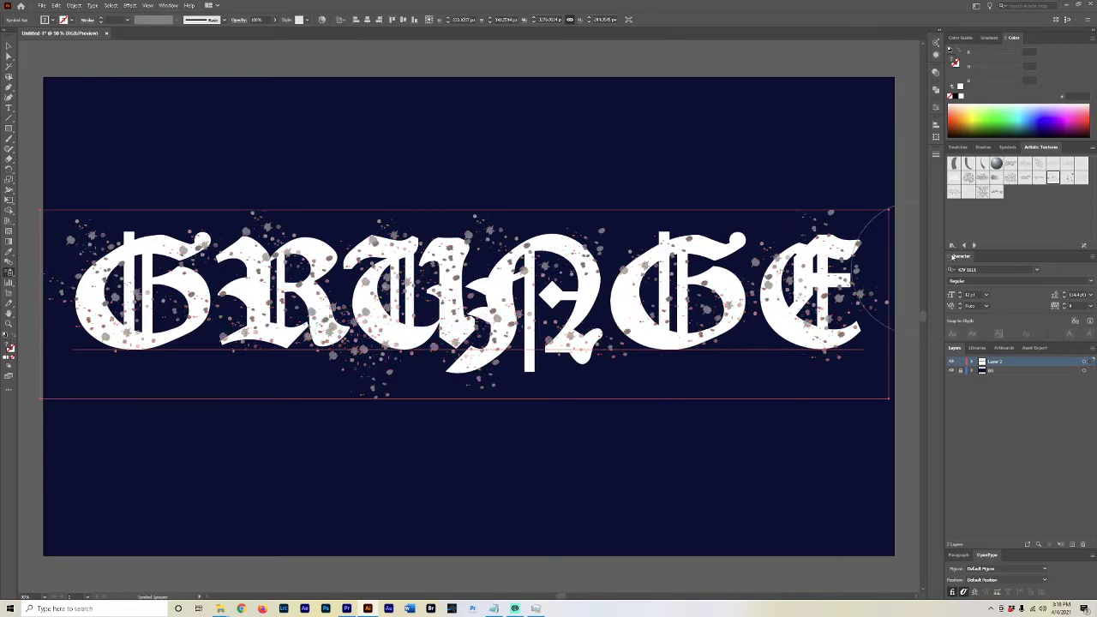
left_click(1012, 164)
mouse_move(806, 317)
left_mouse_down()
mouse_move(696, 265)
mouse_move(721, 305)
mouse_move(656, 280)
mouse_move(588, 330)
mouse_move(533, 269)
mouse_move(465, 286)
mouse_move(415, 270)
mouse_move(396, 305)
mouse_move(296, 290)
mouse_move(267, 305)
mouse_move(213, 270)
mouse_move(137, 287)
left_mouse_up()
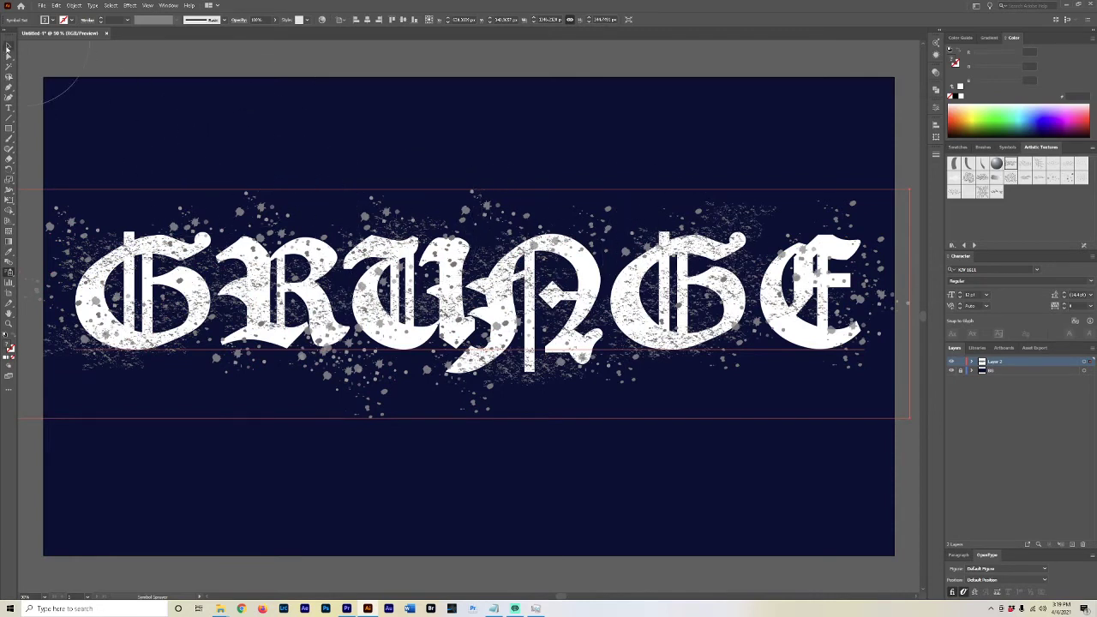
left_click(8, 49)
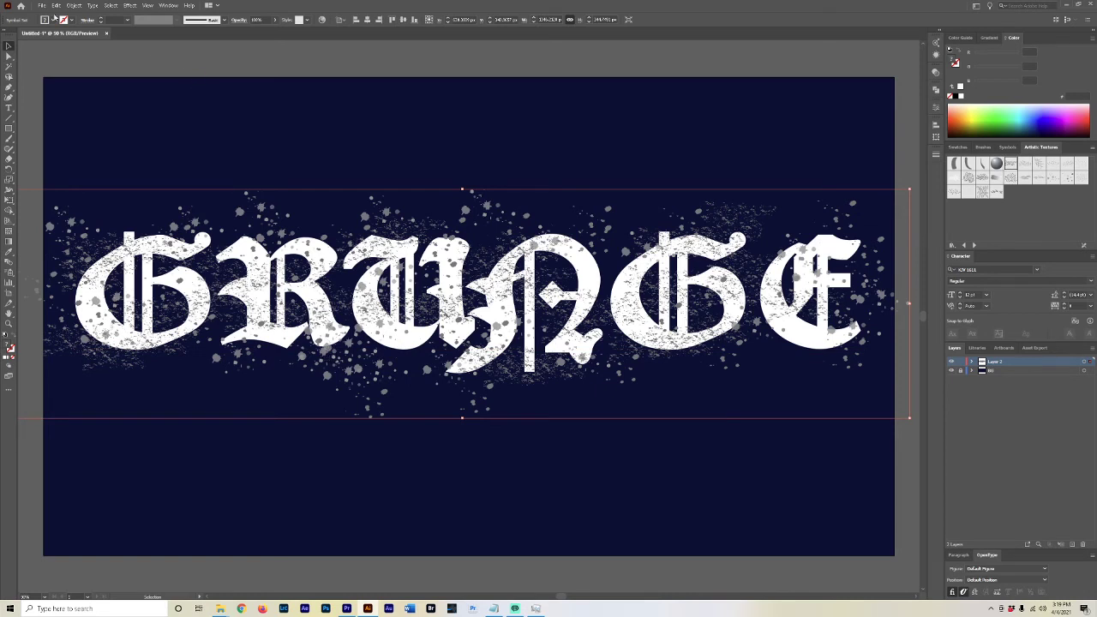
- Run Object > Expand twice on the sprayed symbol set to break it into plain paths
left_click(73, 6)
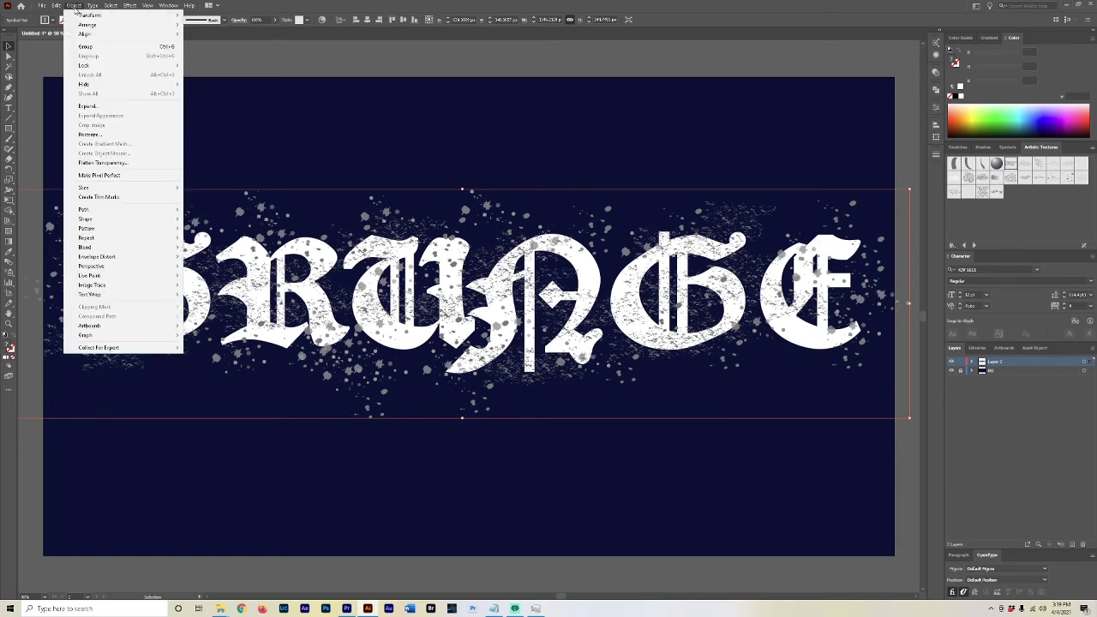
left_click(561, 68)
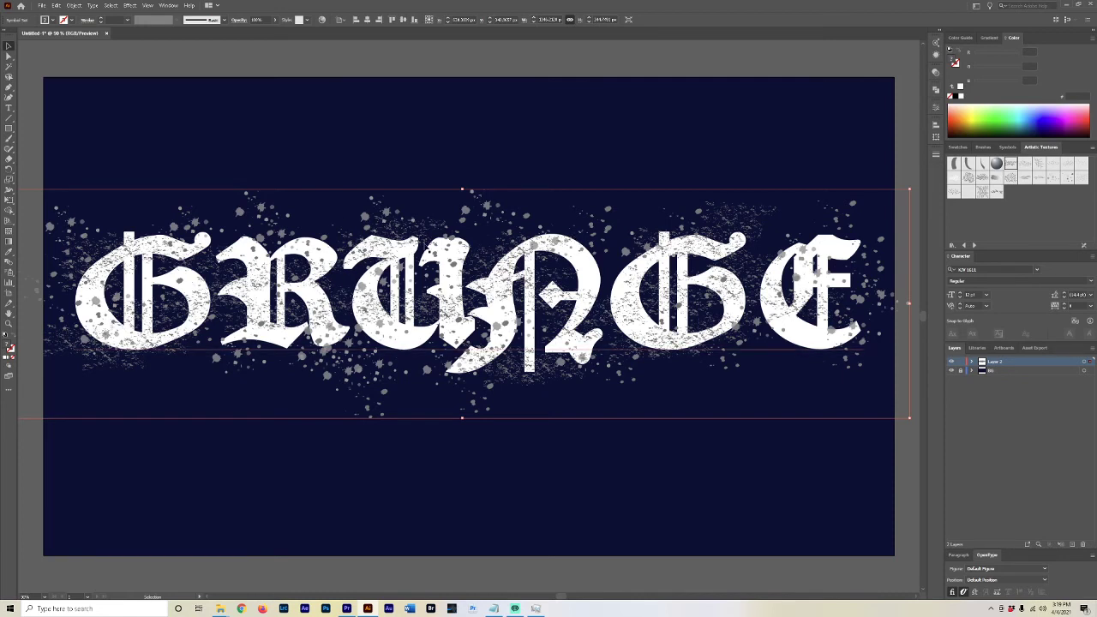
left_click(75, 6)
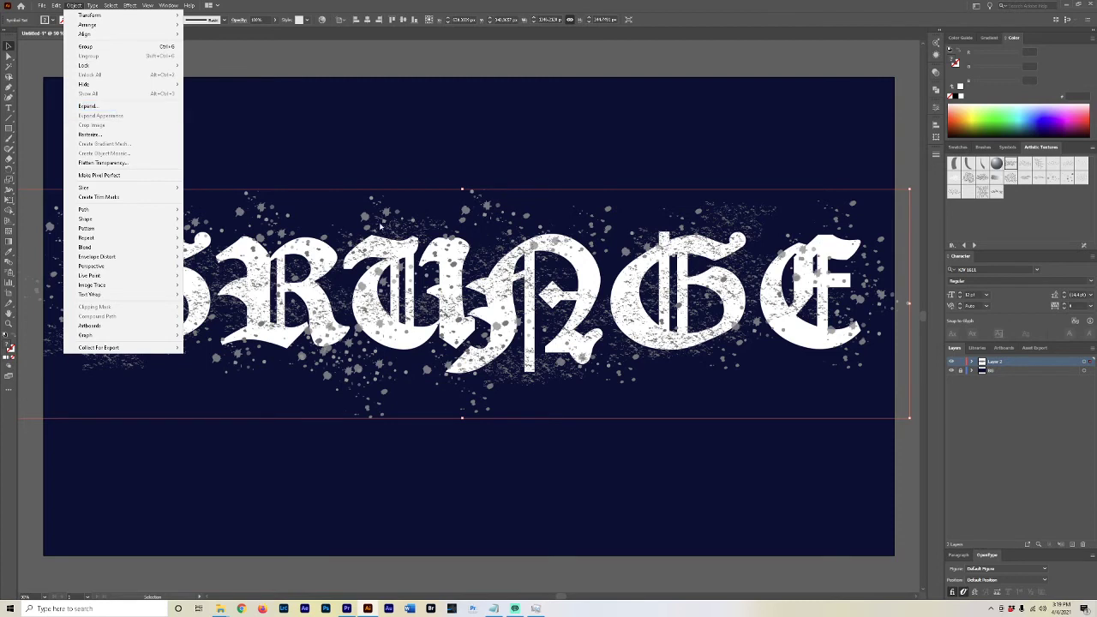
left_click(467, 3)
key("a")
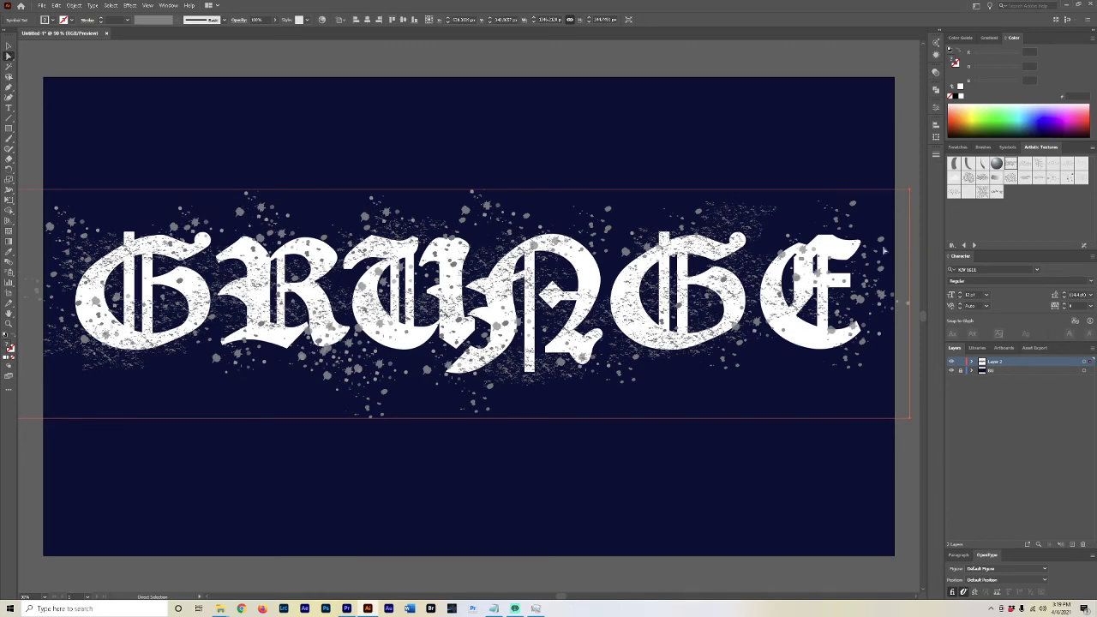
left_click(73, 6)
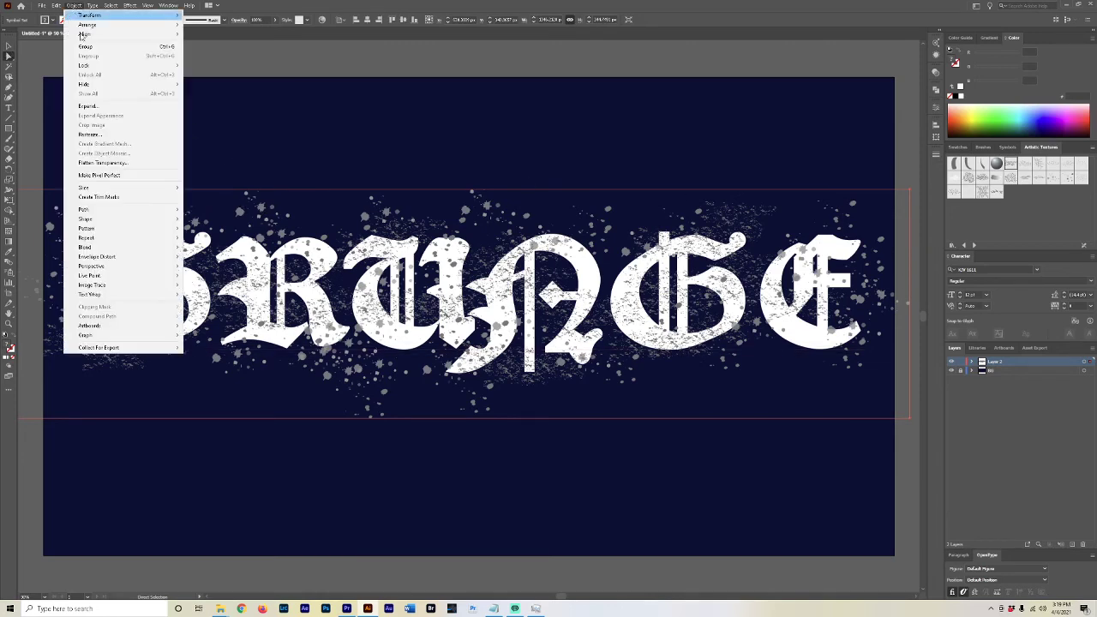
left_click(111, 107)
key("Return")
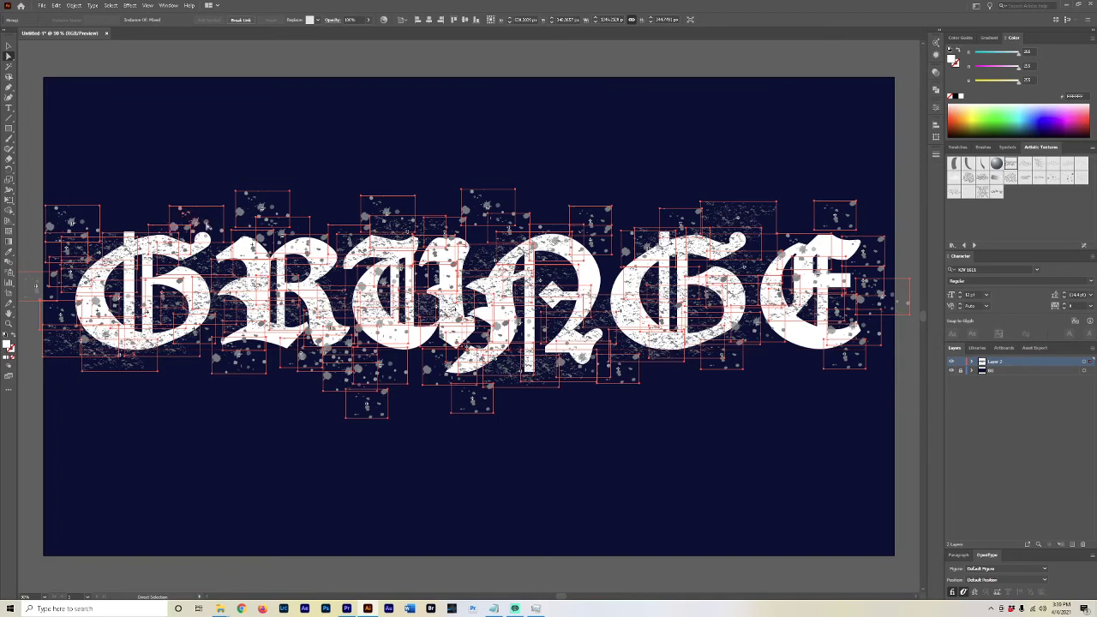
left_click(74, 5)
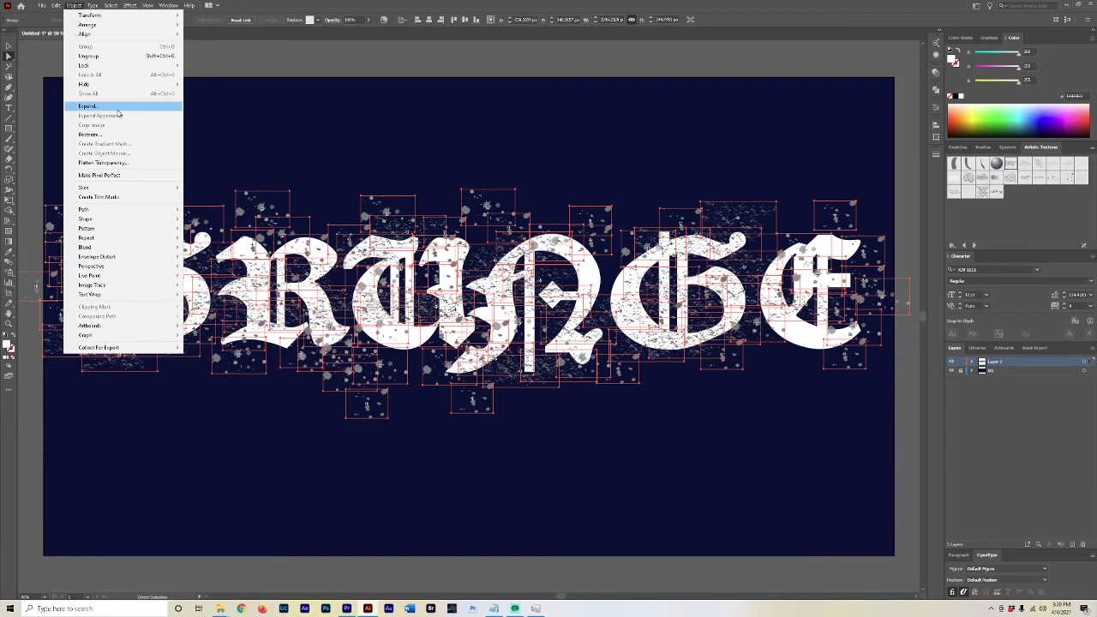
left_click(89, 105)
left_click(528, 353)
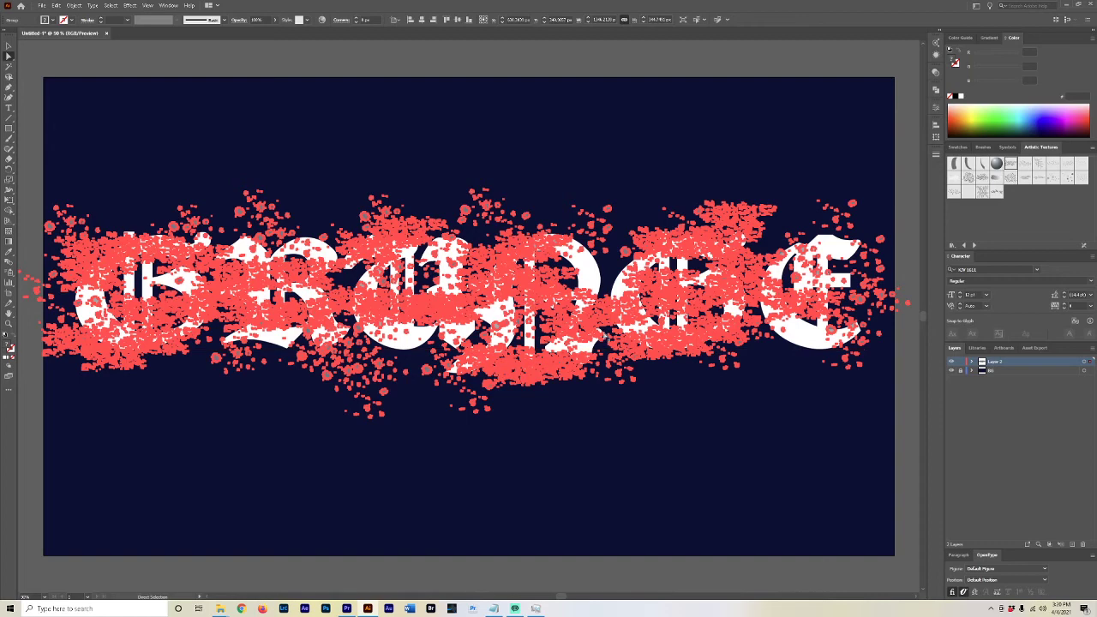
- Hide the expanded texture <Group> in Layer 2 and select the white GRUNGE text object
key("v")
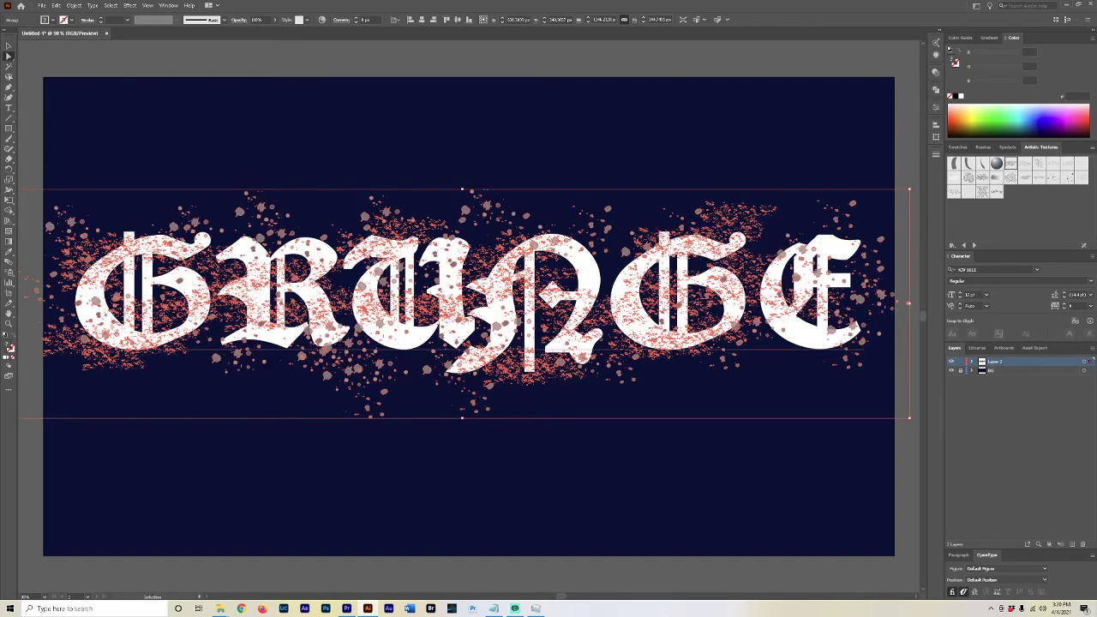
key("ctrl+z")
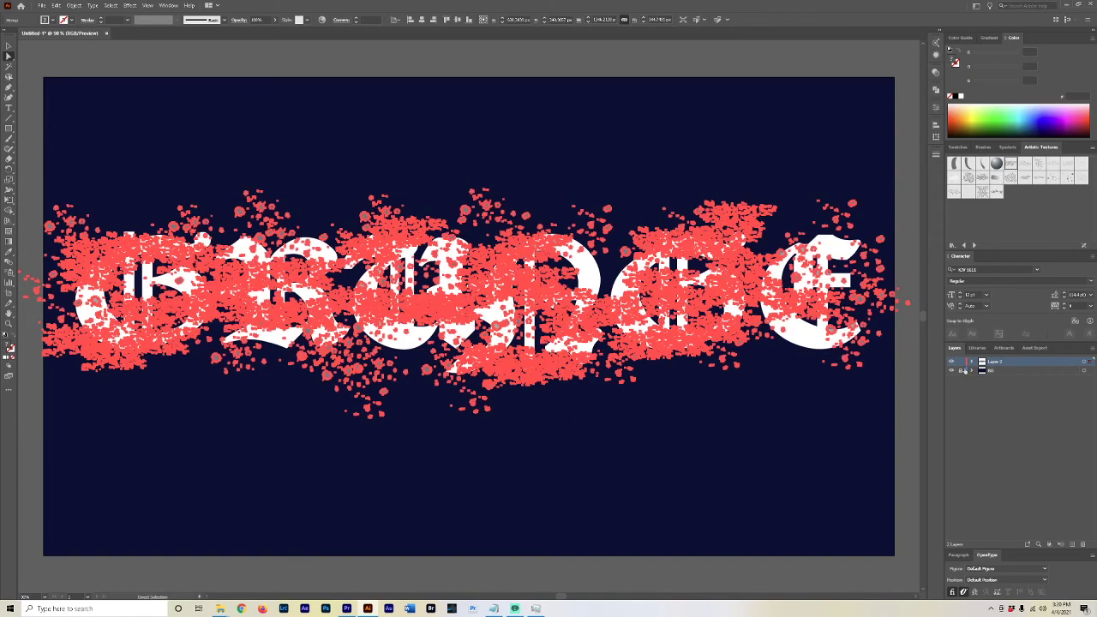
left_click(972, 362)
left_click(962, 374)
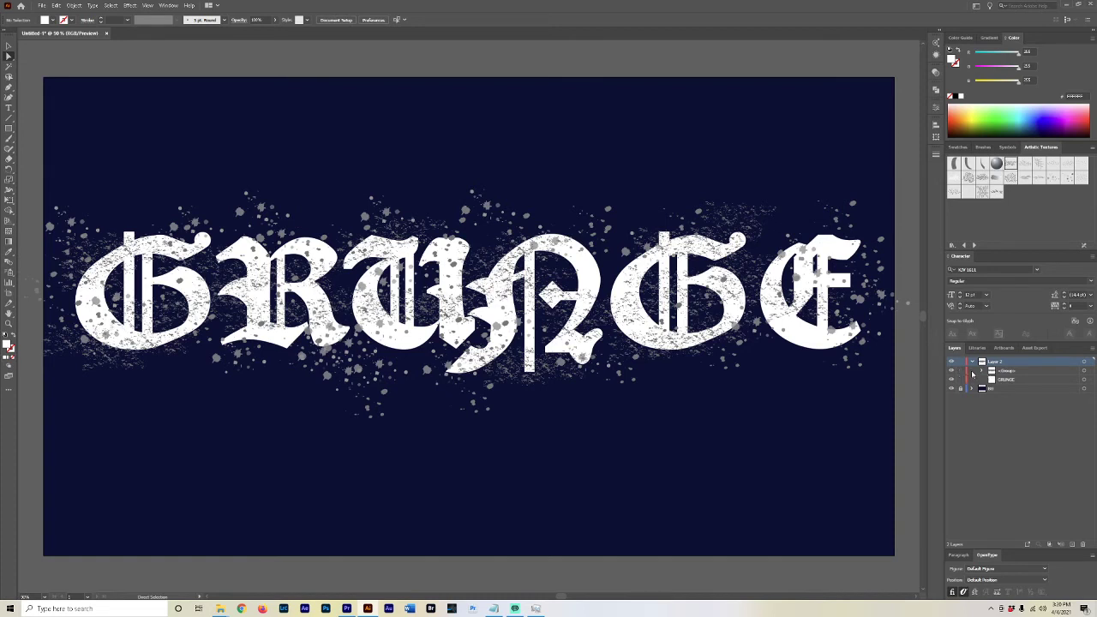
left_click(951, 371)
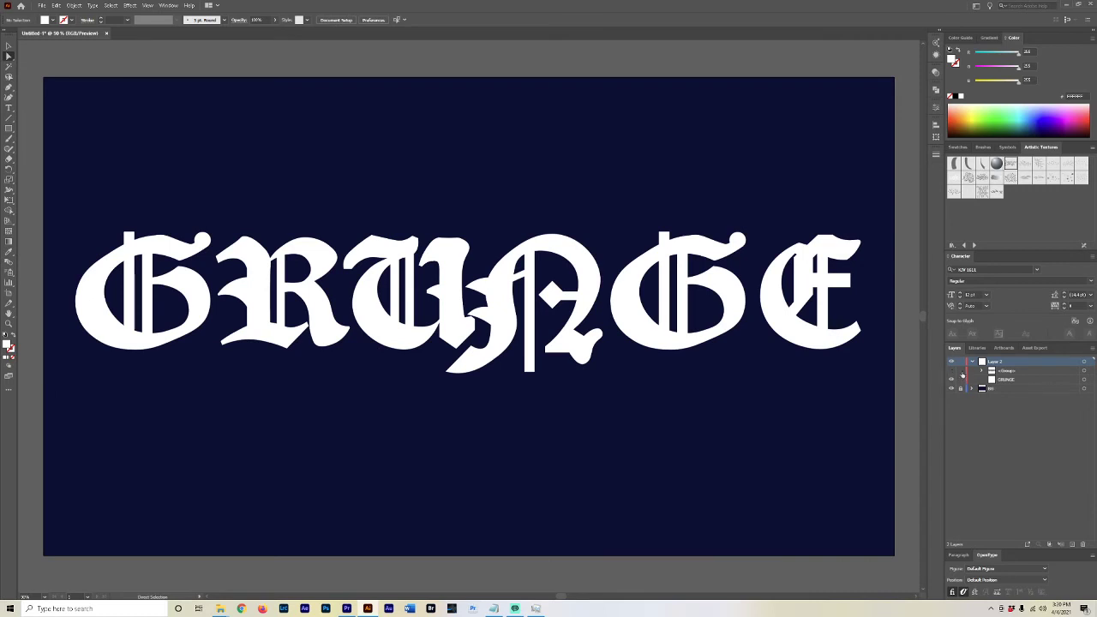
left_click(1005, 381)
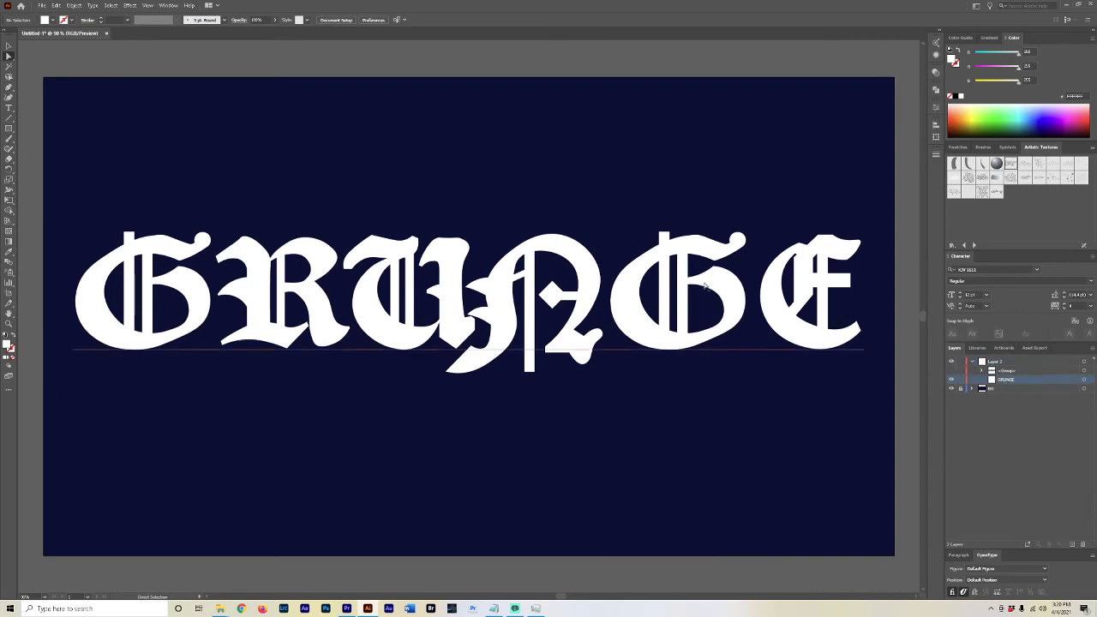
key("v")
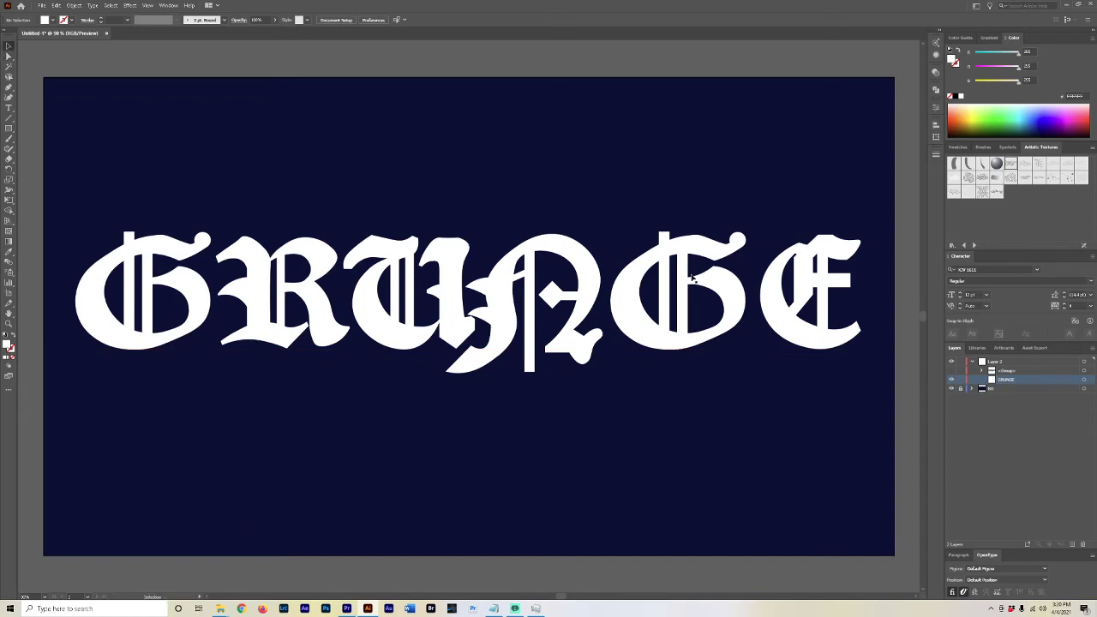
left_click(705, 281)
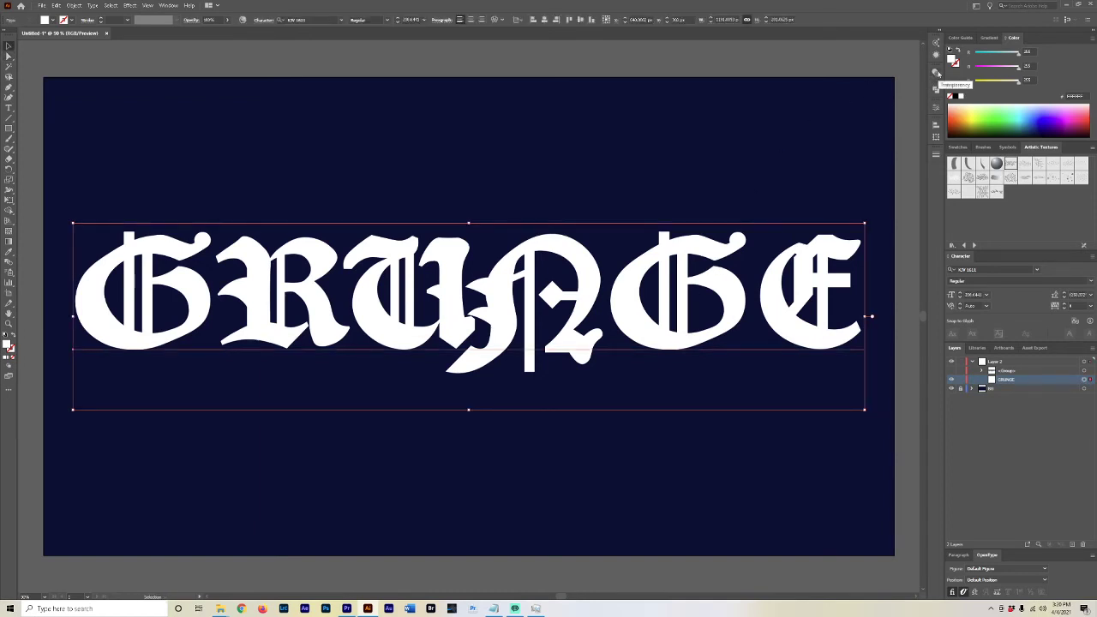
- In Transparency, make an opacity mask on GRUNGE, uncheck Clip, and select the mask thumbnail
left_click(937, 74)
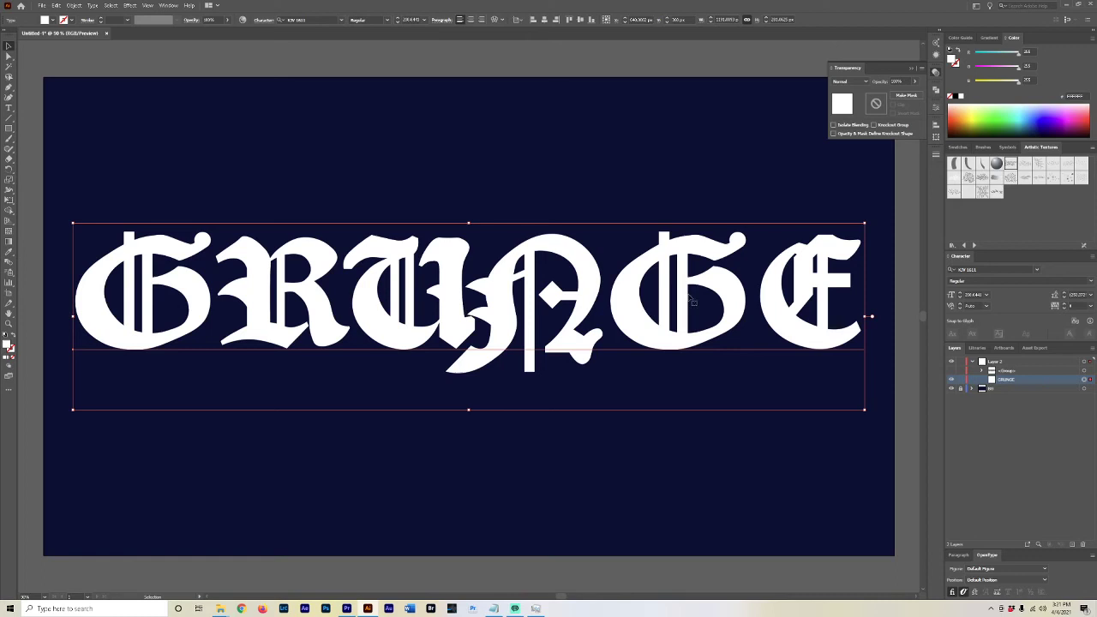
left_click(902, 96)
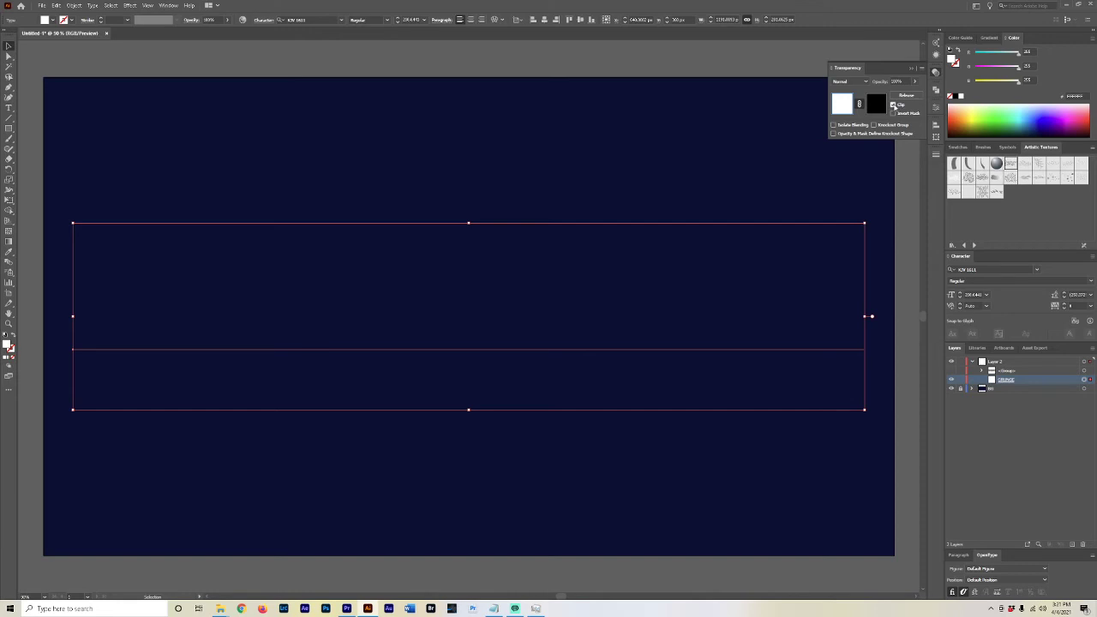
left_click(893, 105)
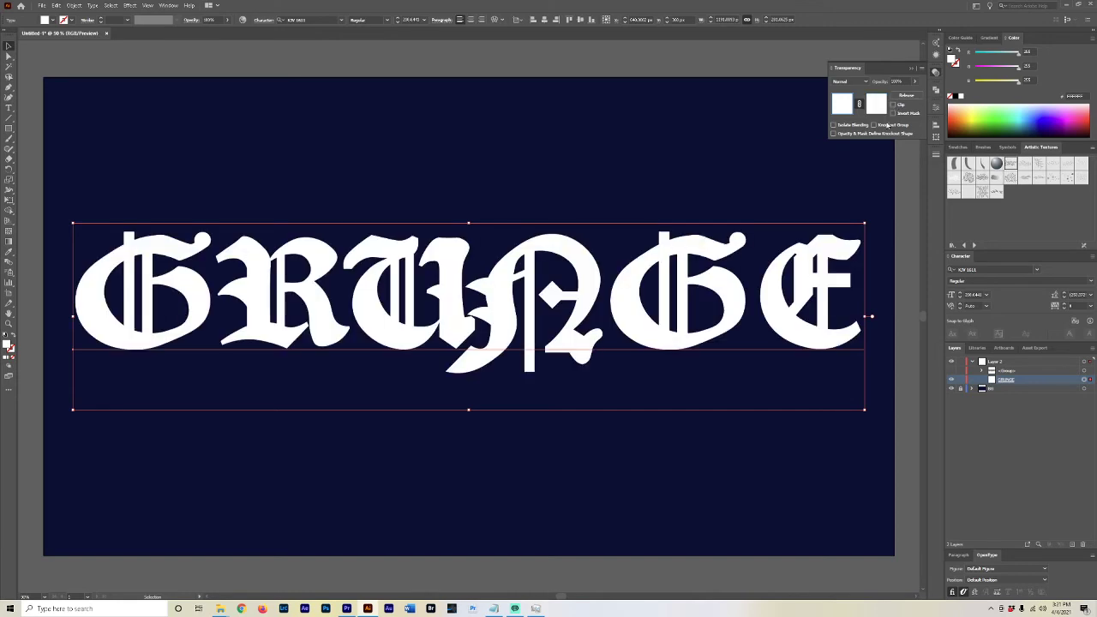
left_click(879, 102)
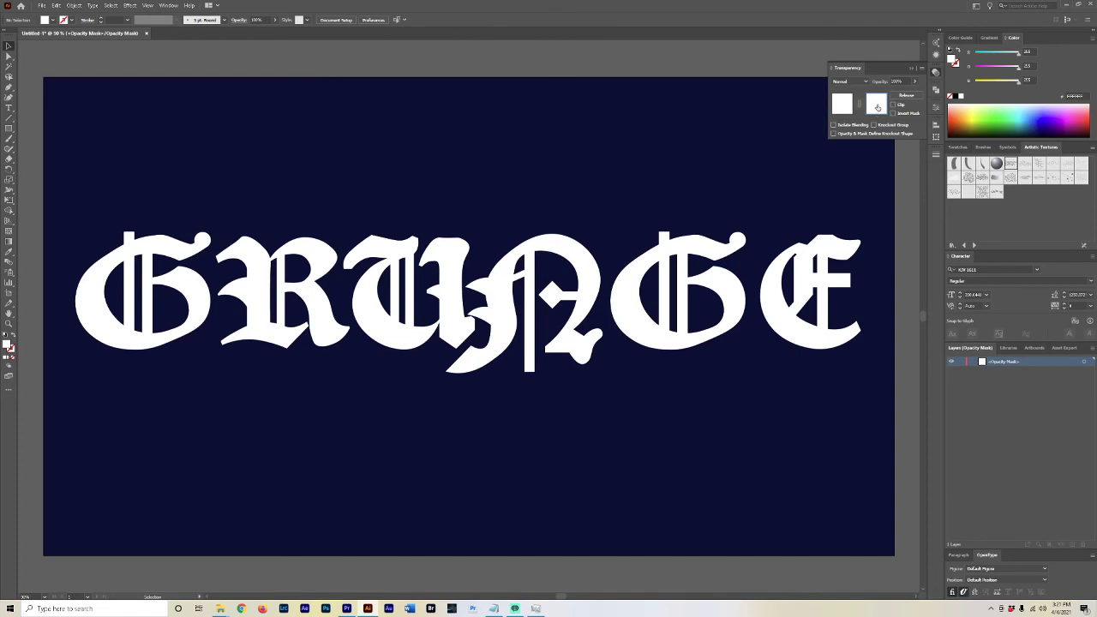
- Paste the speckle texture into the mask, leave Clip unchecked, and return to the artwork
key("ctrl+v")
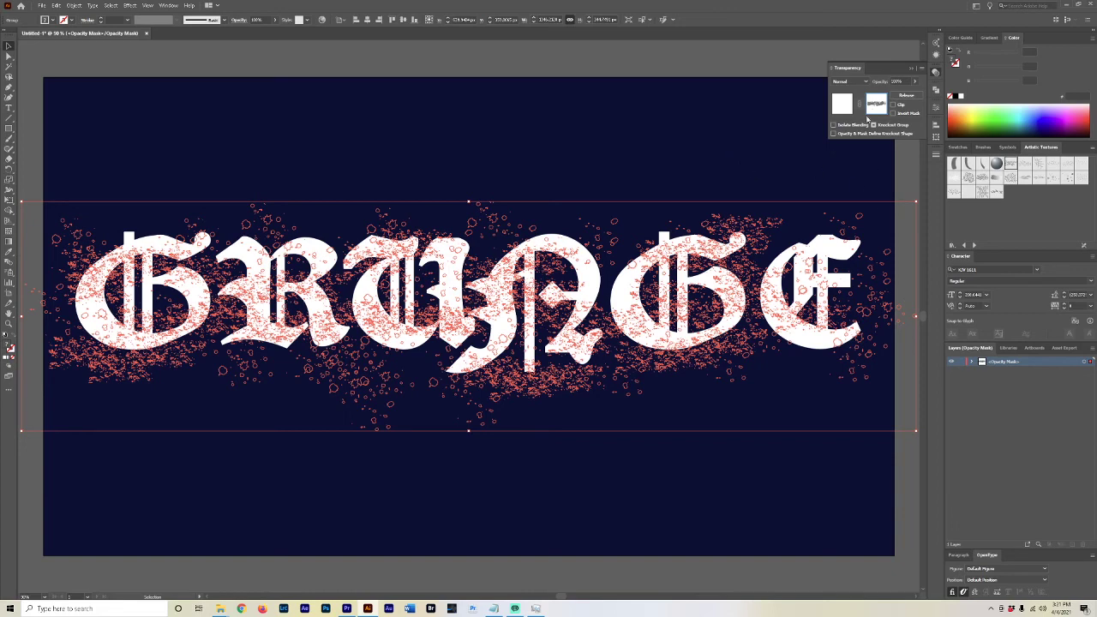
left_click(843, 104)
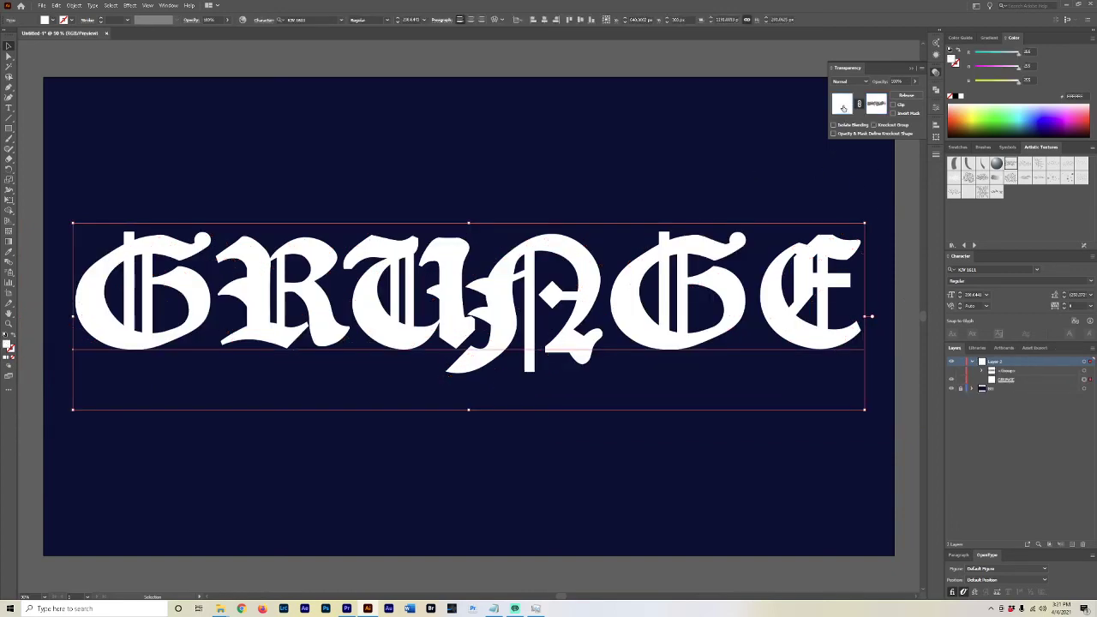
left_click(875, 103)
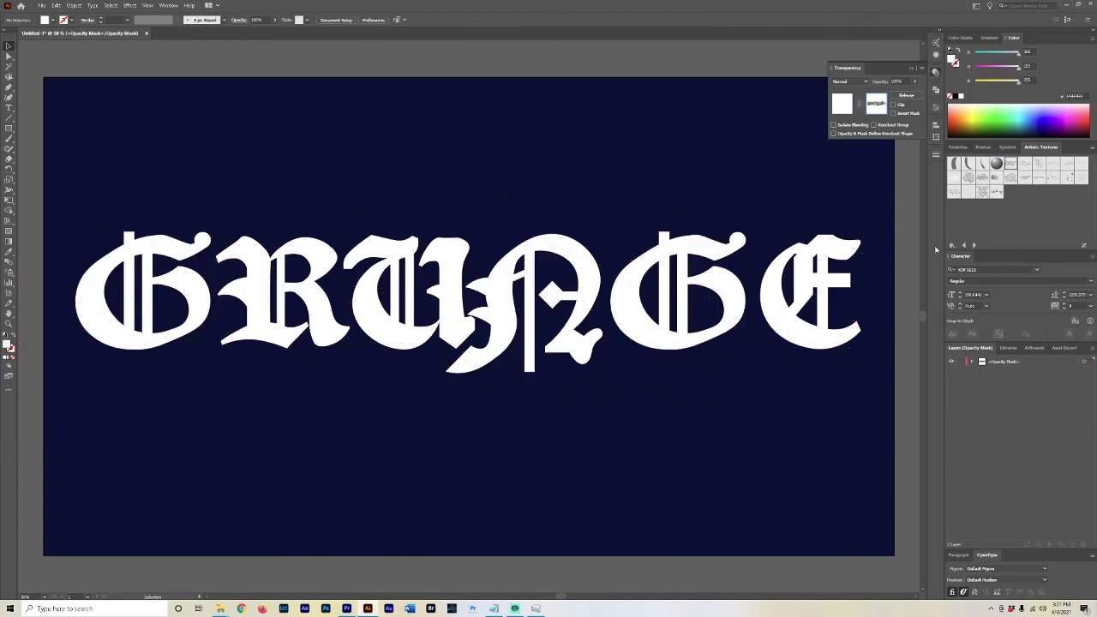
key("ctrl+v")
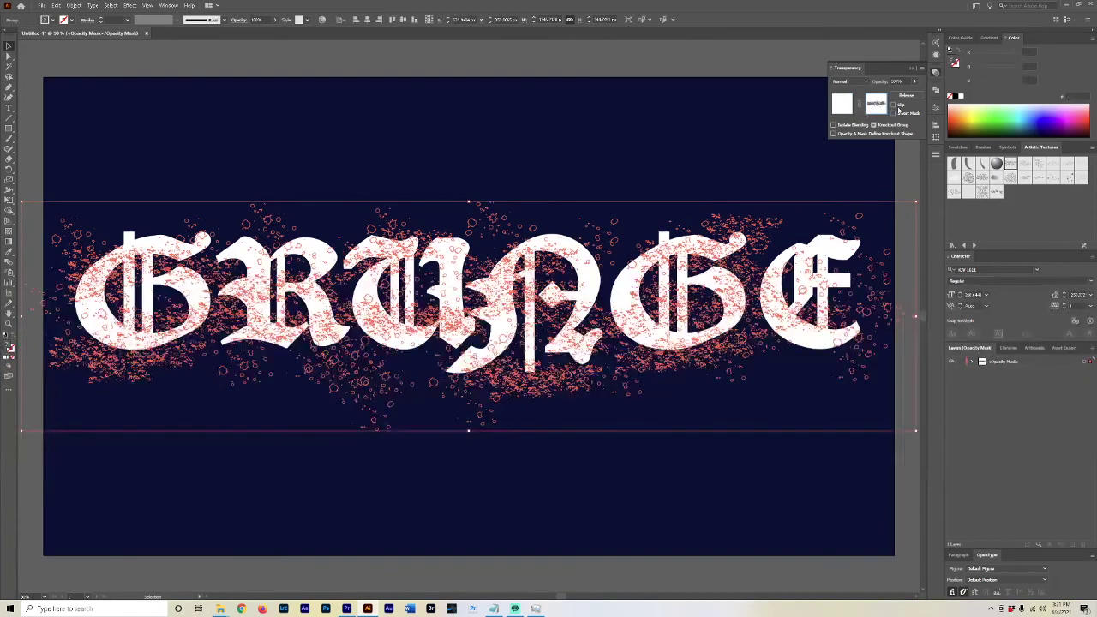
left_click(896, 104)
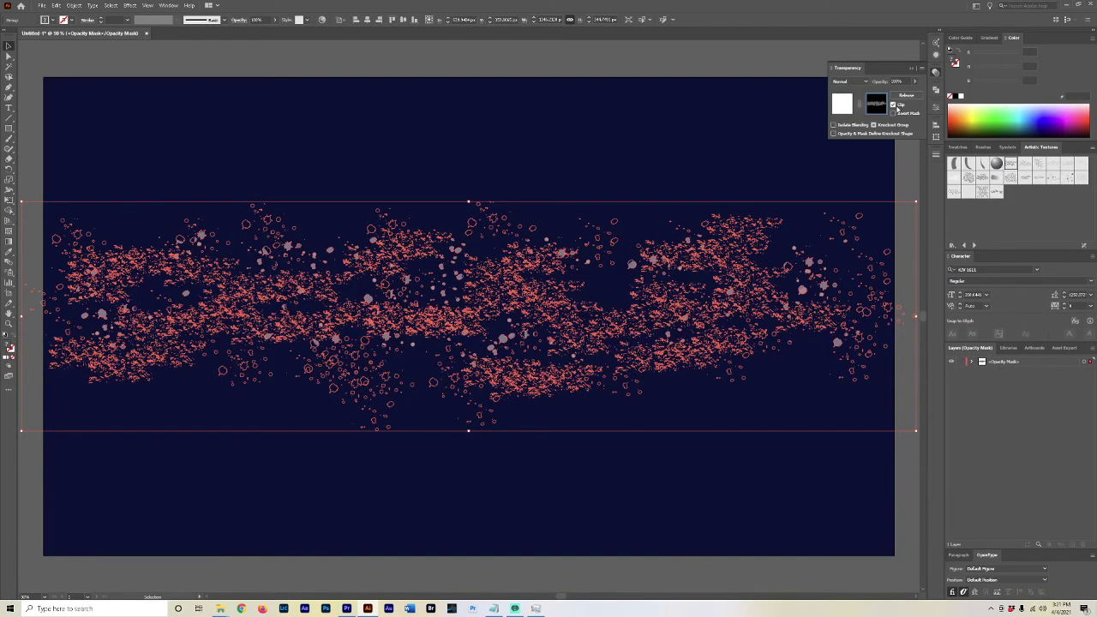
left_click(895, 105)
left_click(735, 474)
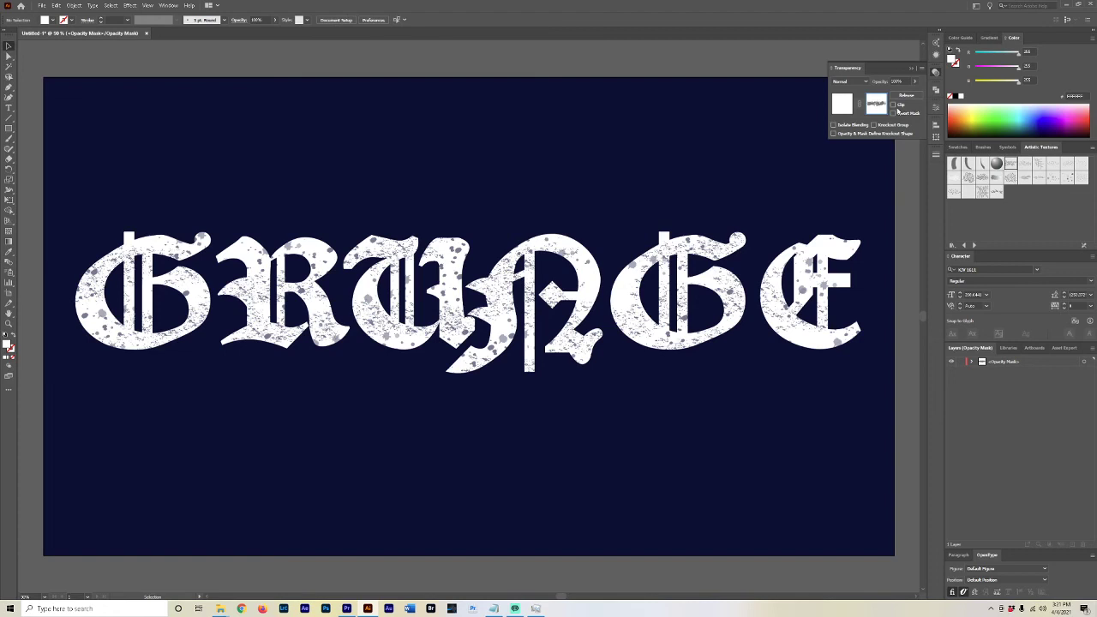
left_click(895, 106)
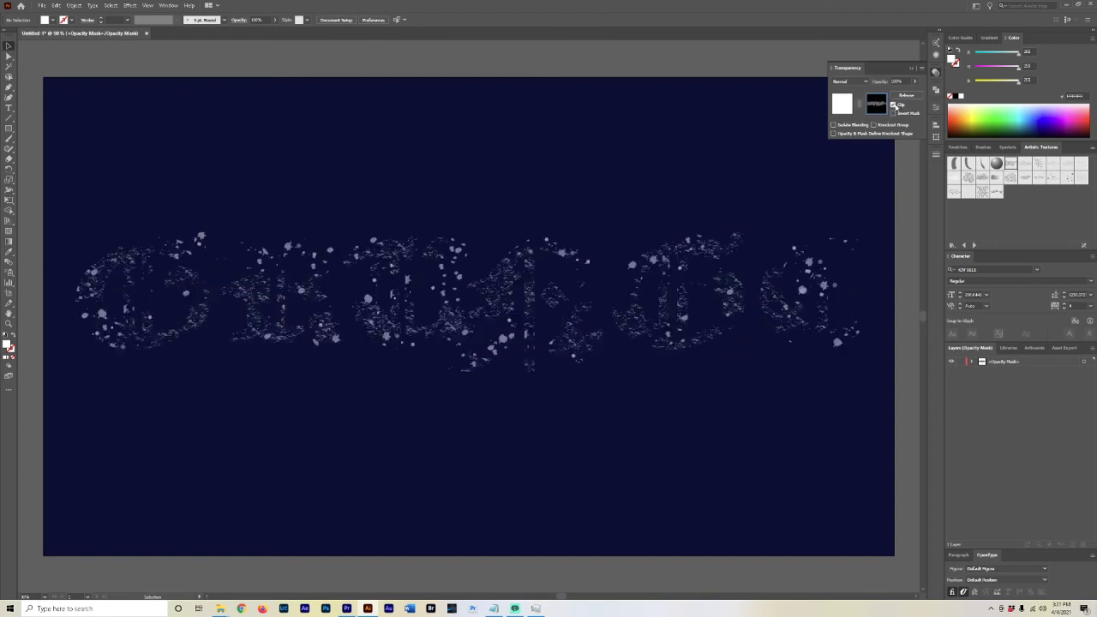
left_click(896, 105)
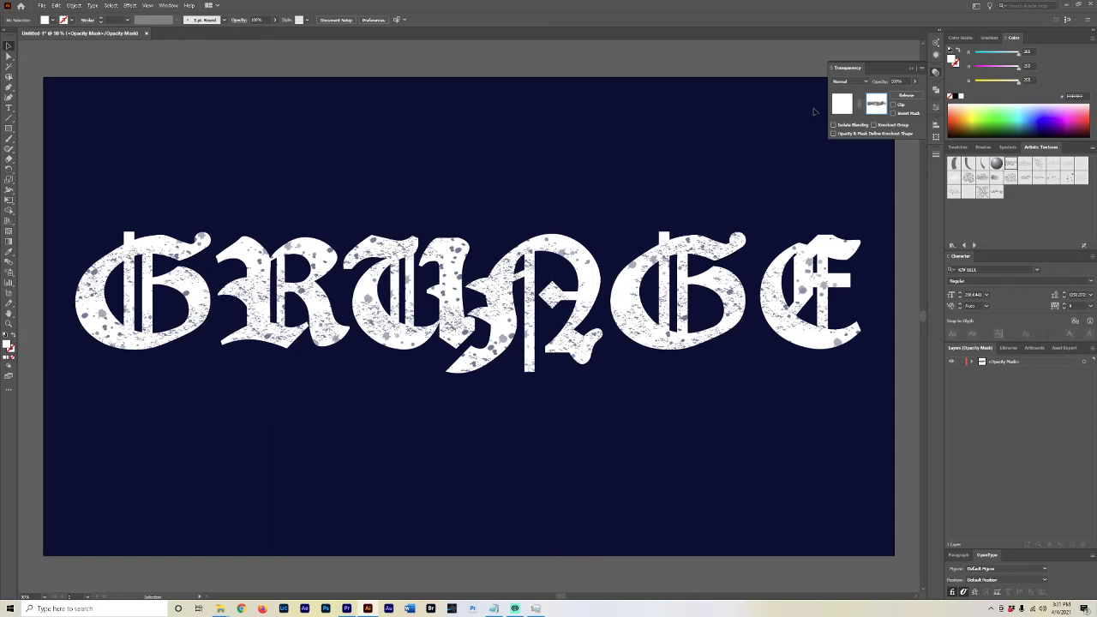
left_click(847, 104)
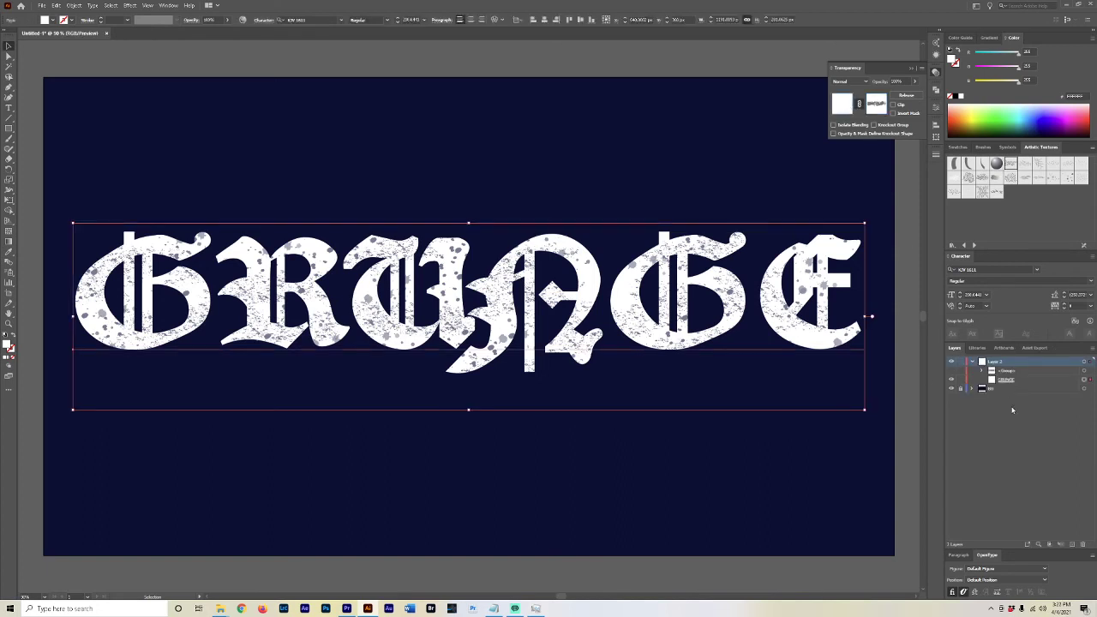
- Delete the leftover texture group from Layer 2 by dragging it to the trash
left_click(847, 453)
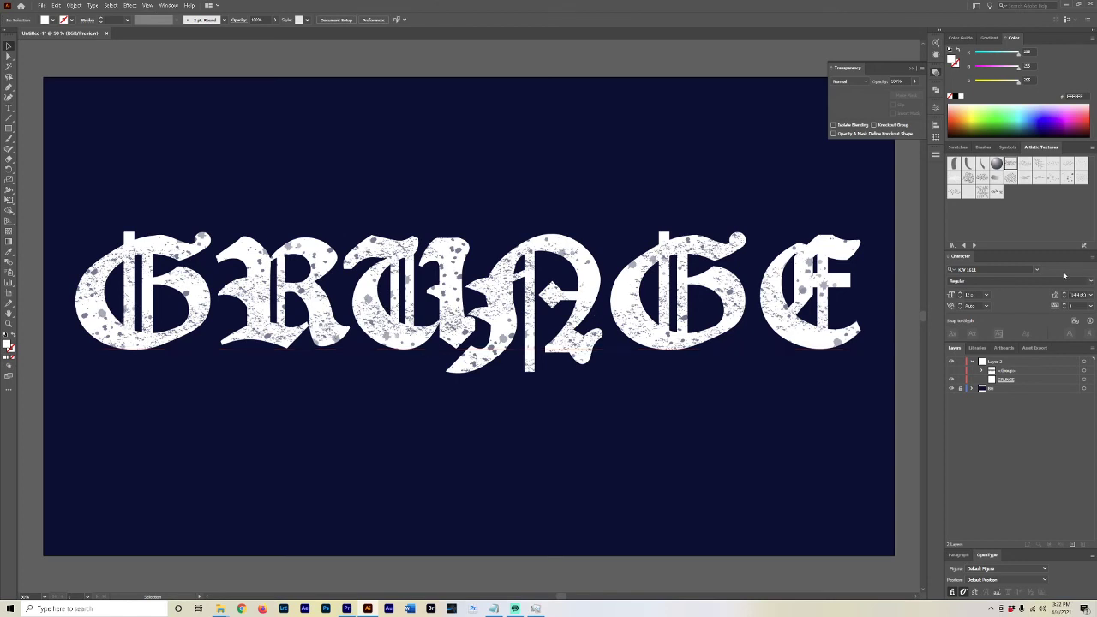
left_click(1008, 374)
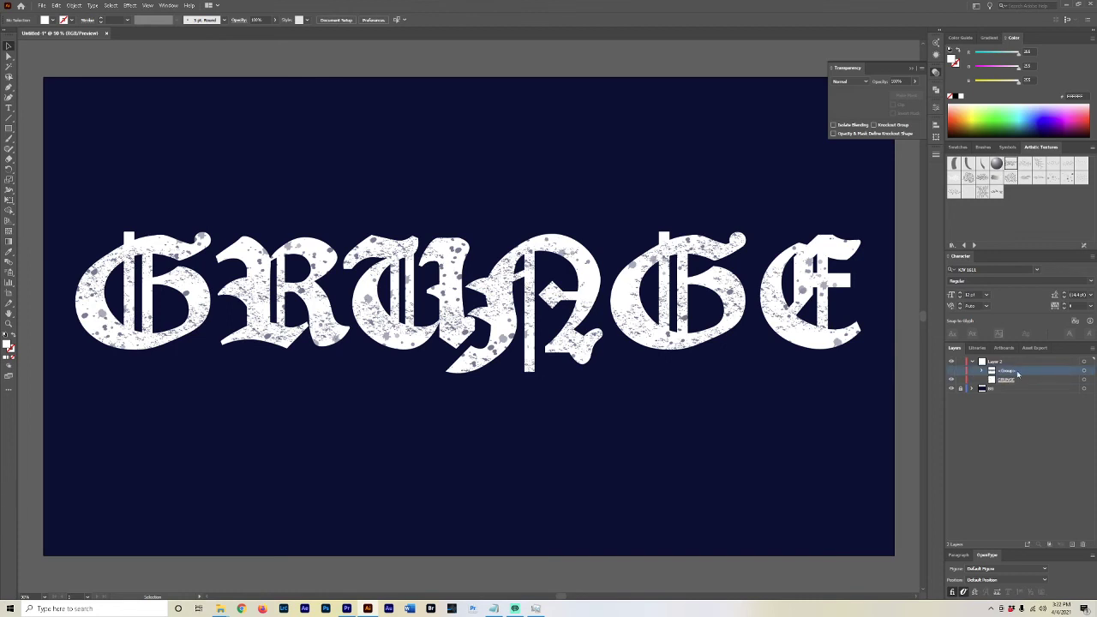
left_click_drag(1027, 374, 1083, 545)
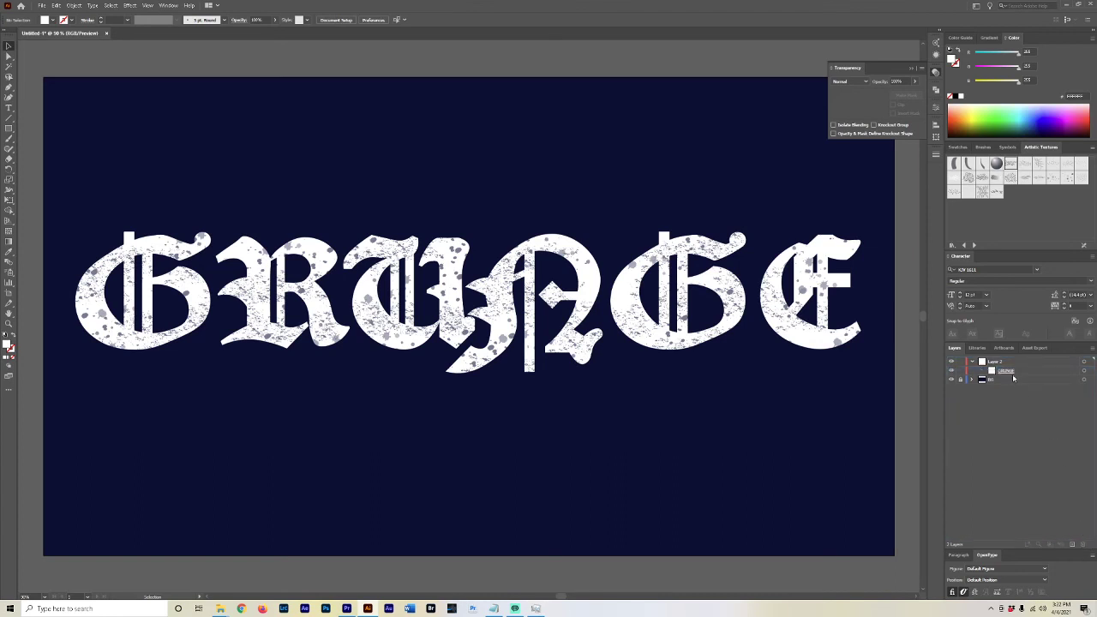
- Toggle the GRUNGE text's visibility off and back on, then select it
left_click(951, 371)
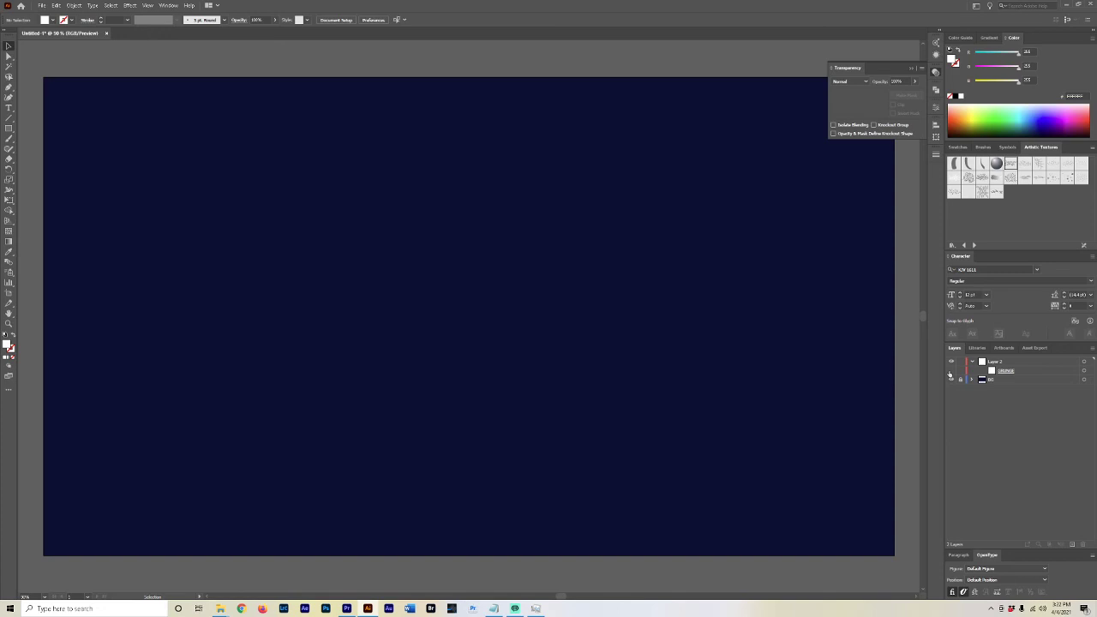
left_click(950, 370)
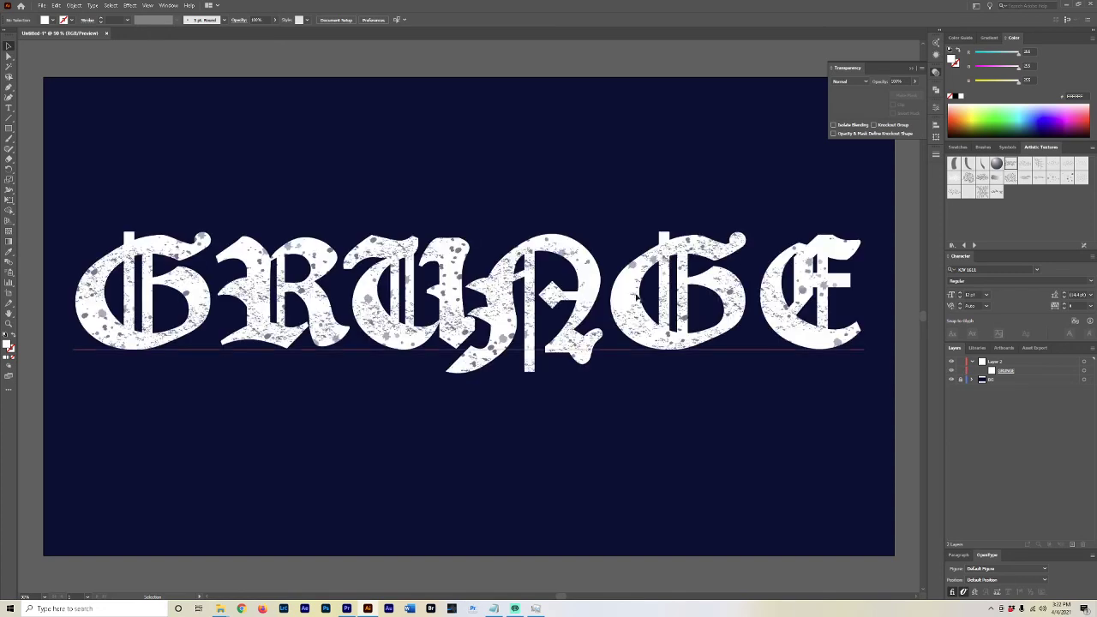
left_click(1084, 370)
- Delete and retype the N in GRUNGE to confirm the text is still editable
left_click(605, 298)
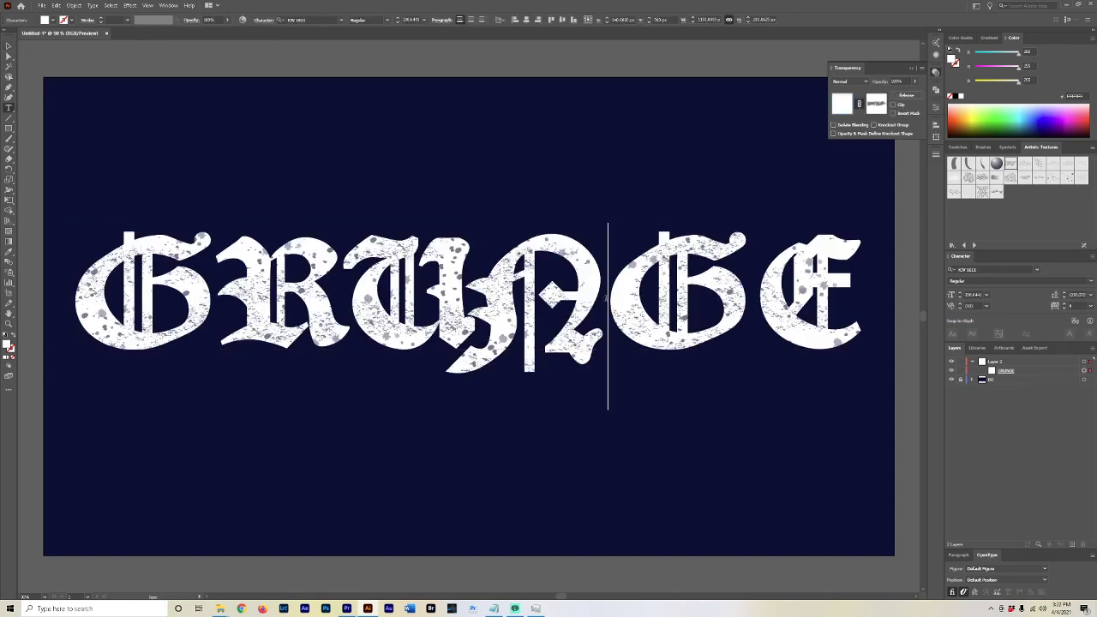
key("BackSpace")
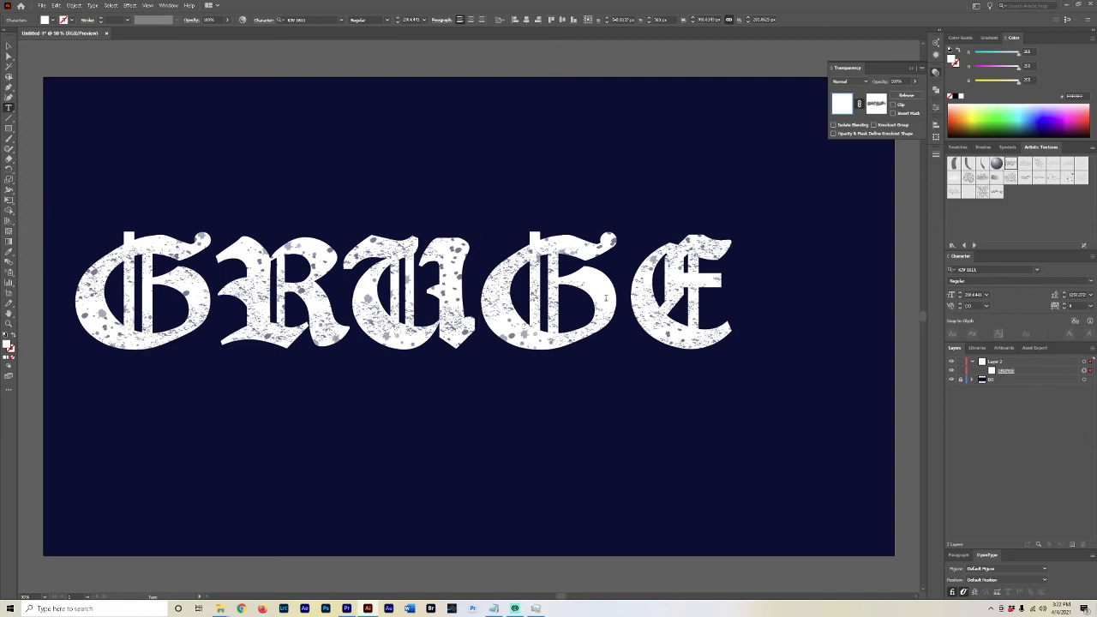
type("N")
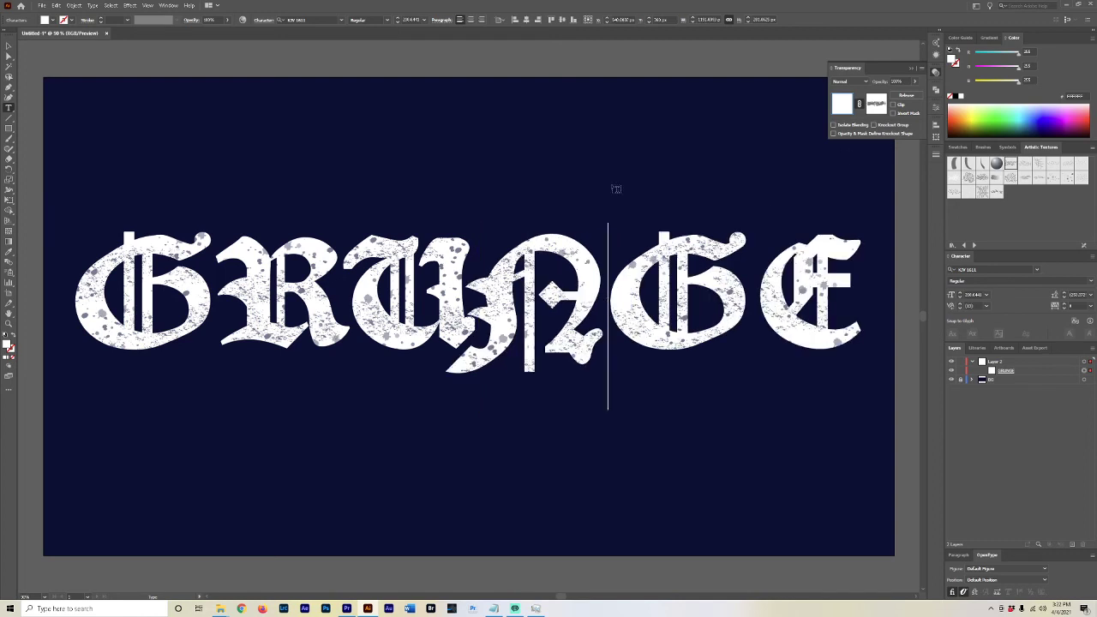
left_click(6, 46)
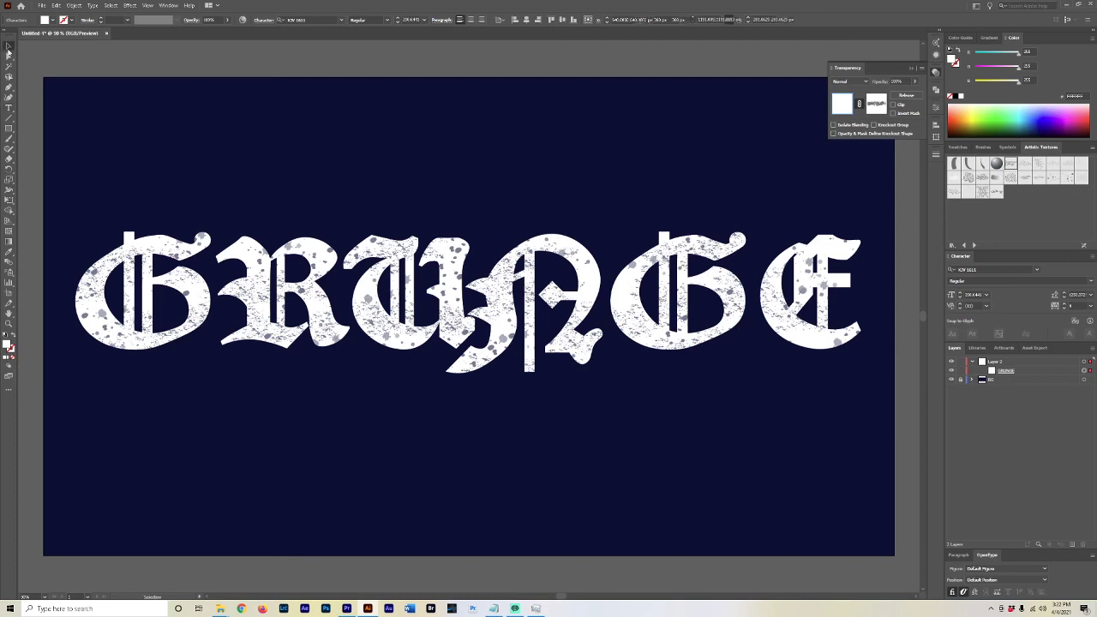
- Enter GRUNGE's opacity mask and select the texture group listed inside it
left_click(229, 50)
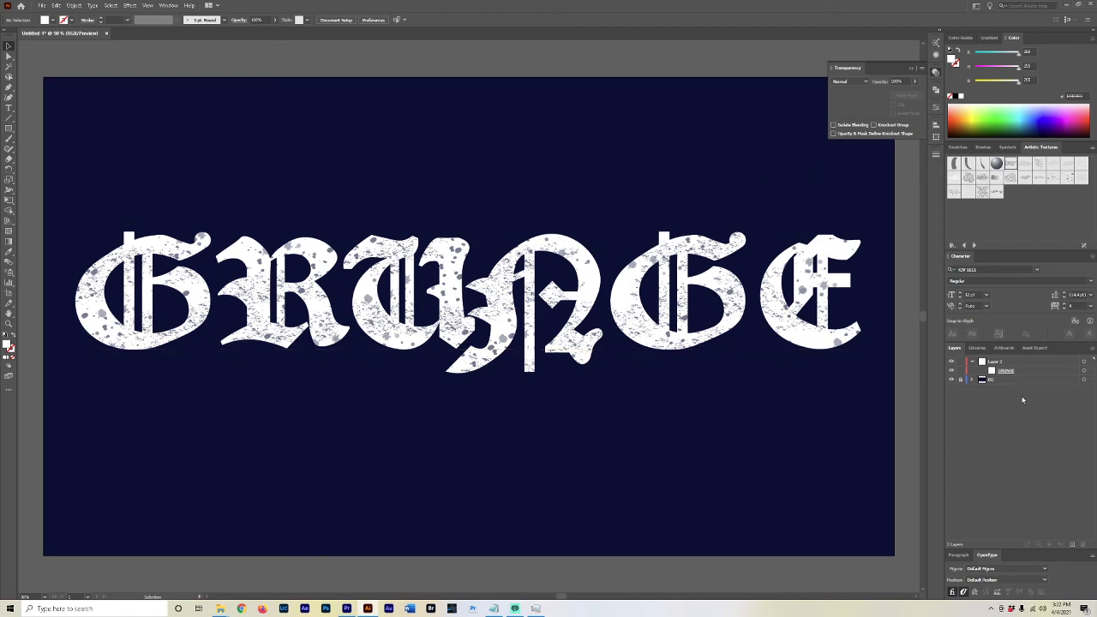
left_click(831, 285)
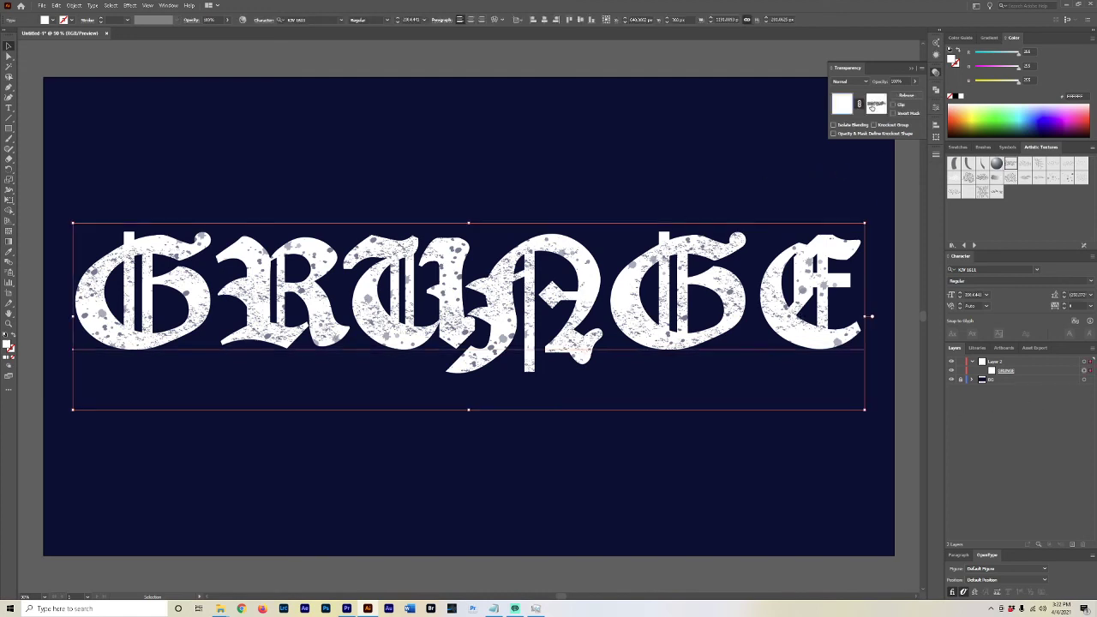
left_click(872, 105)
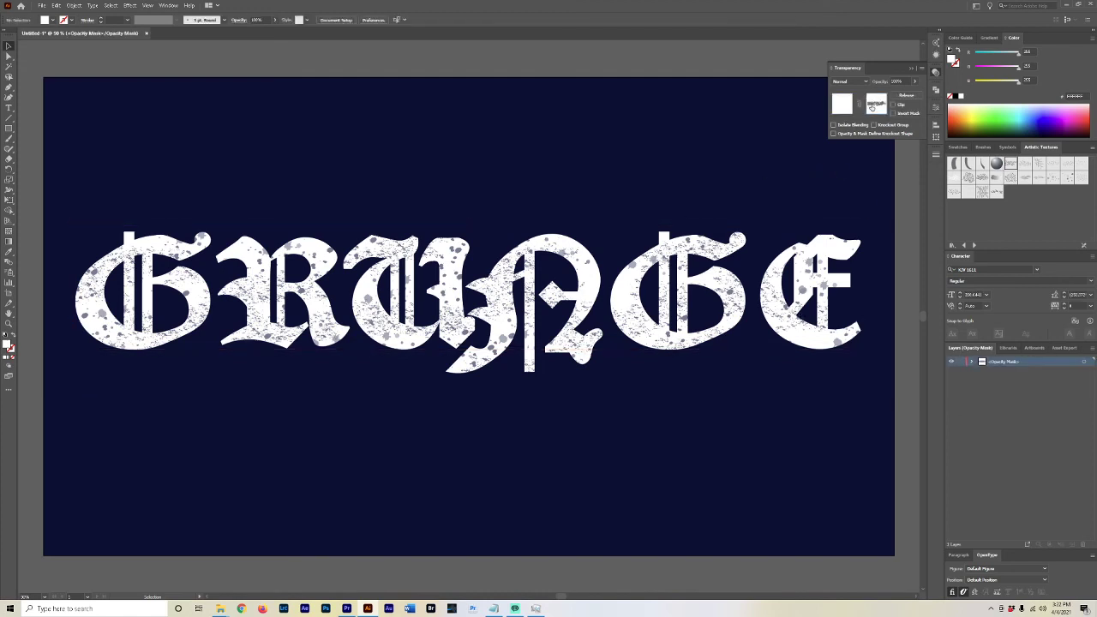
left_click(972, 362)
left_click(993, 371)
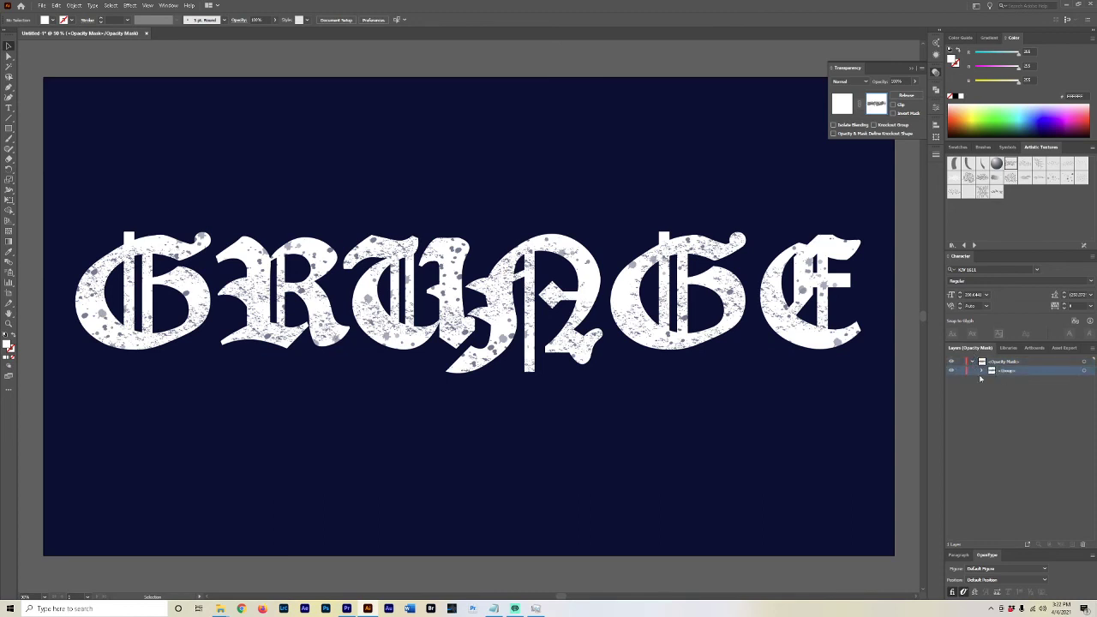